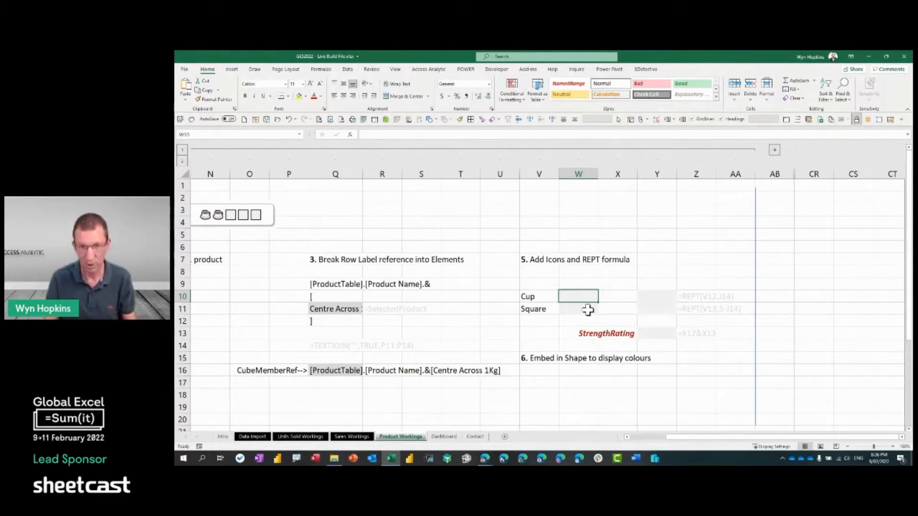
Insert a coffee cup emoji in cell W10, beside the Cup label.
key("super+period")
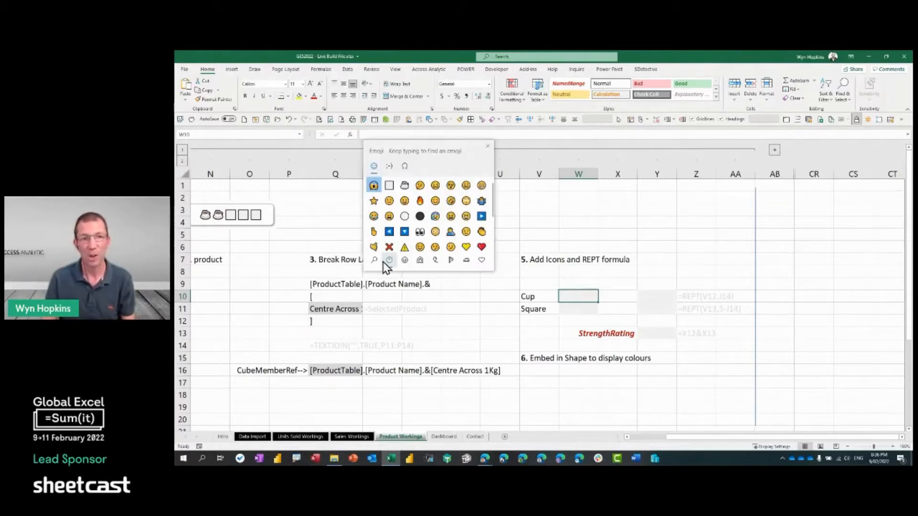
left_click(467, 261)
left_click(450, 260)
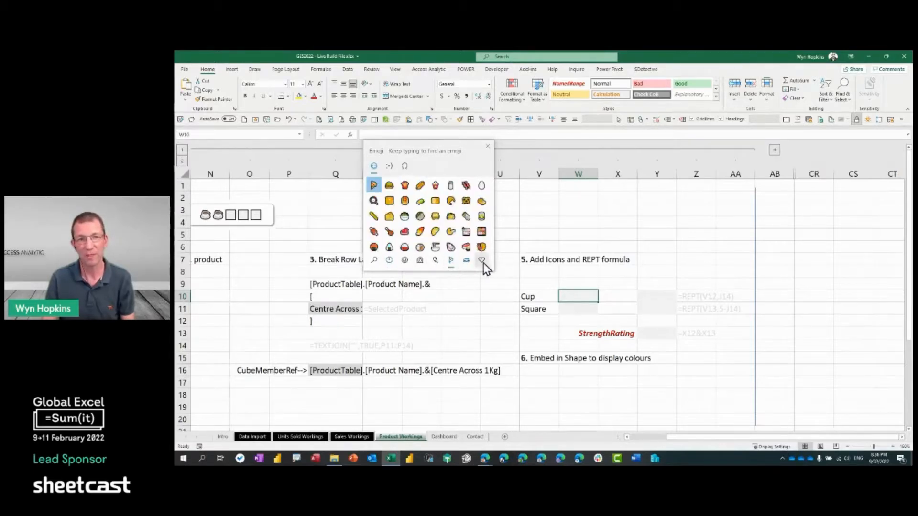
left_click(482, 262)
left_click(390, 261)
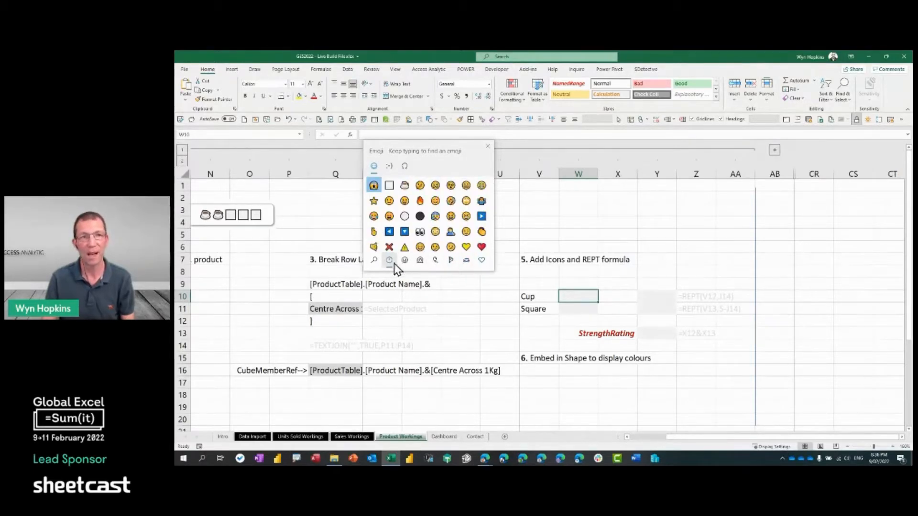
left_click(405, 187)
key("Escape")
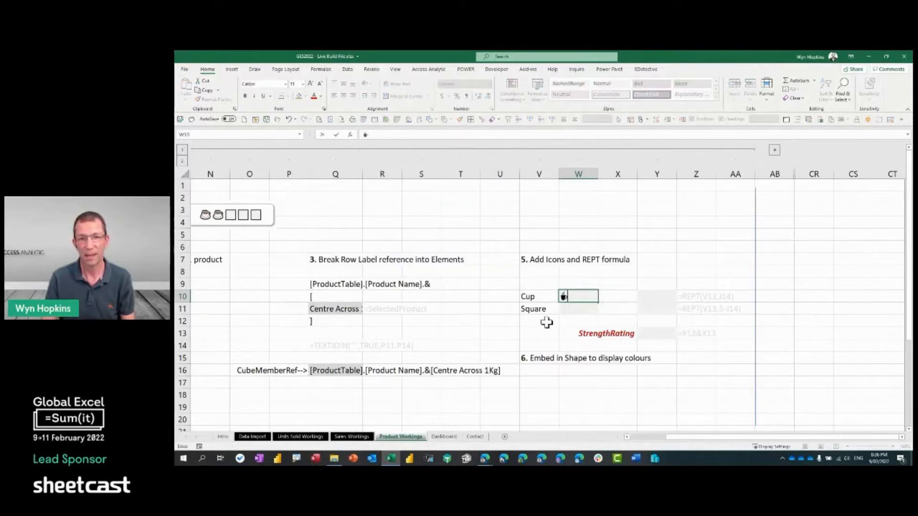
key("Return")
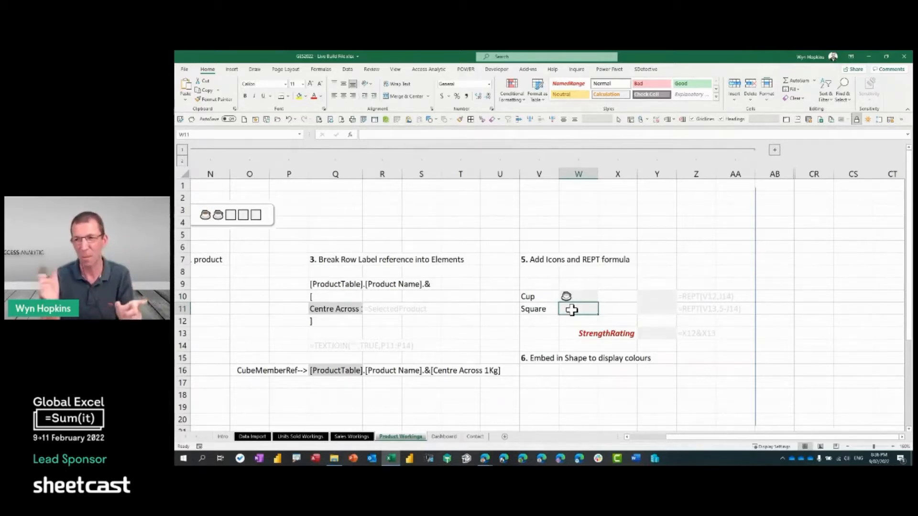
Insert a white square emoji in cell W11, beside the Square label.
key("super+period")
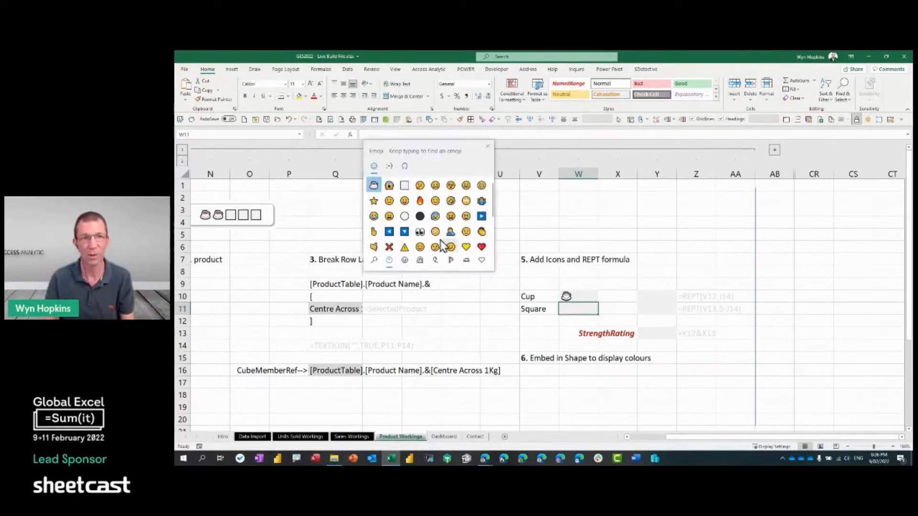
left_click(404, 186)
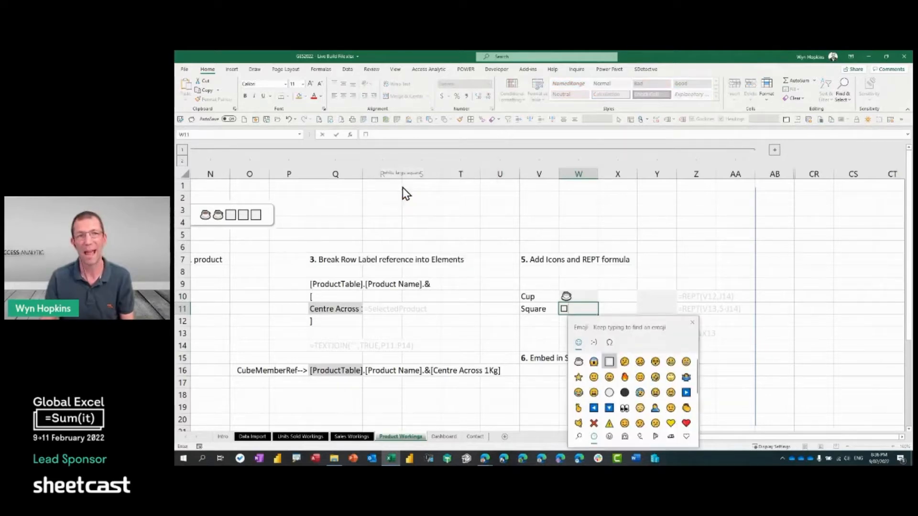
left_click(542, 348)
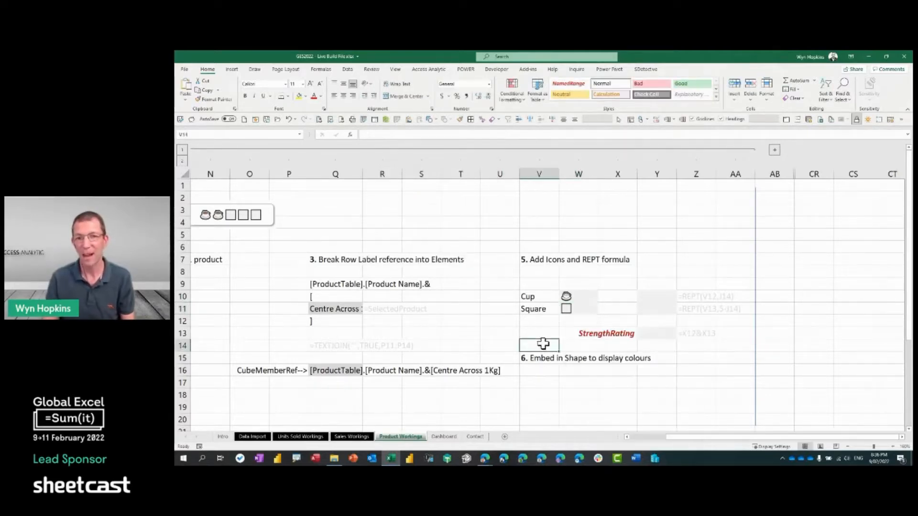
Enter the formula =REPT(W10,K12) in cell Y10 to repeat the cup by the coffee strength.
left_click(577, 299)
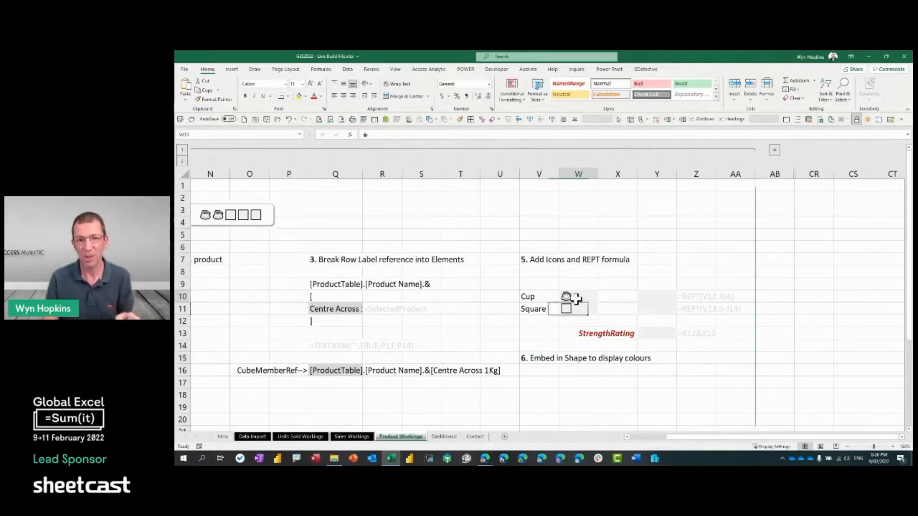
left_click(667, 297)
type("=rept")
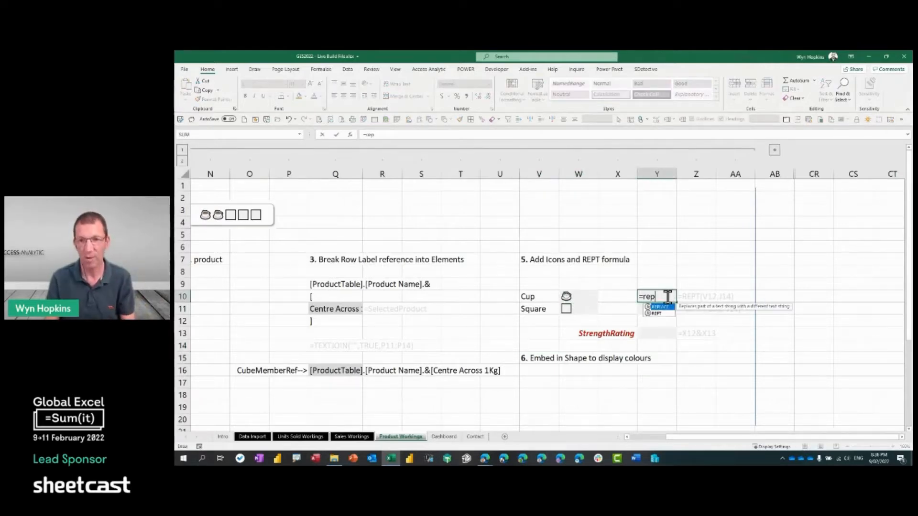
key("Tab")
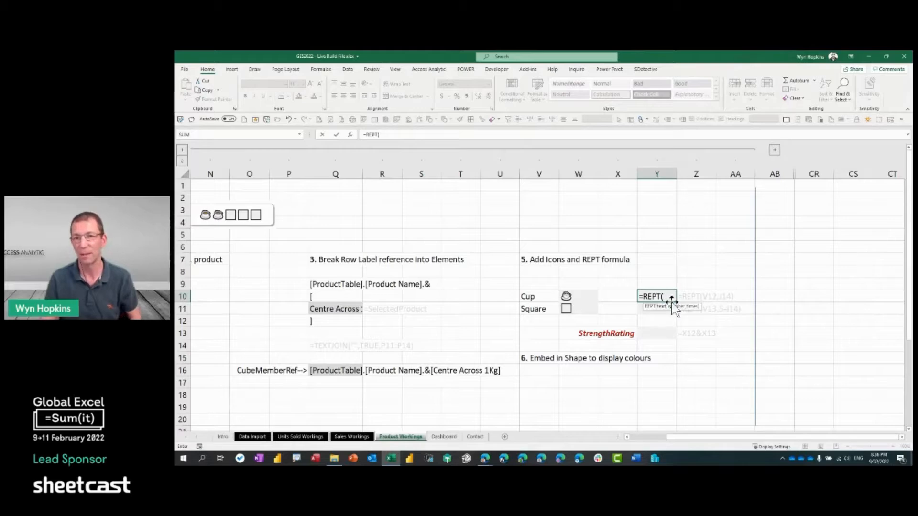
left_click(574, 297)
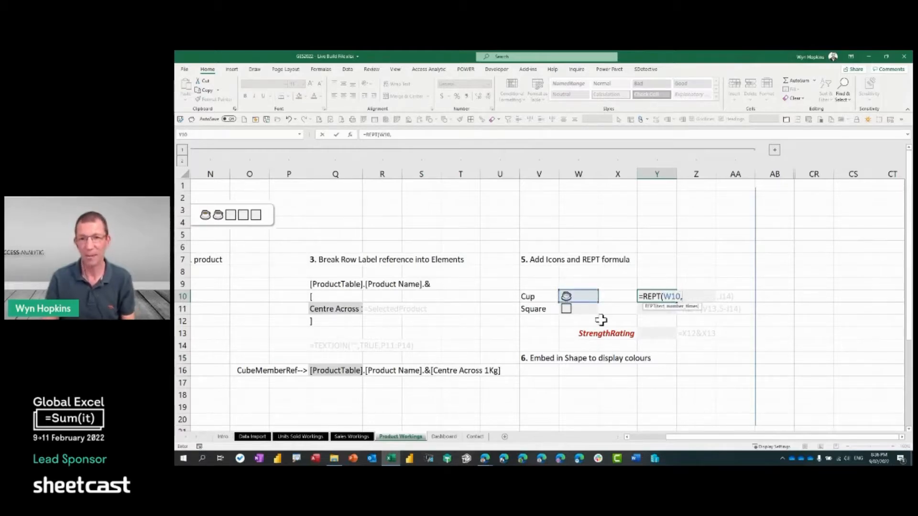
left_click_drag(712, 438, 703, 438)
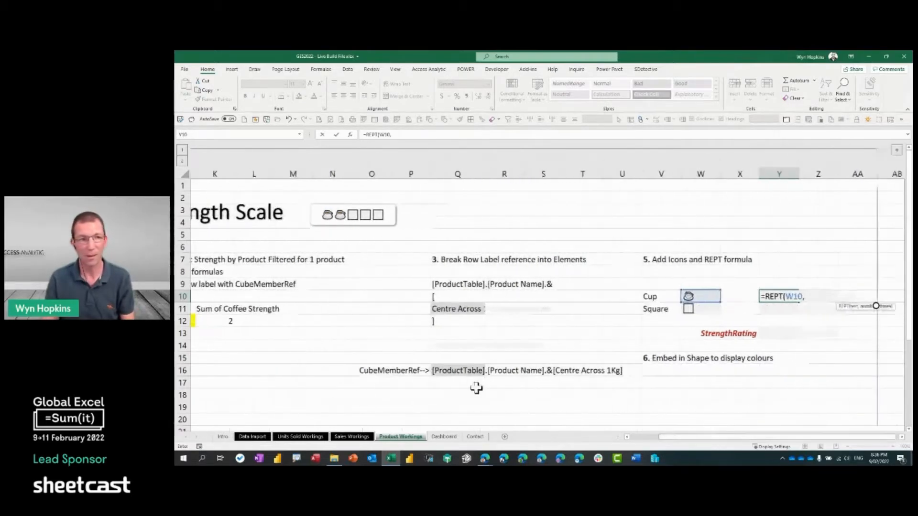
left_click(211, 321)
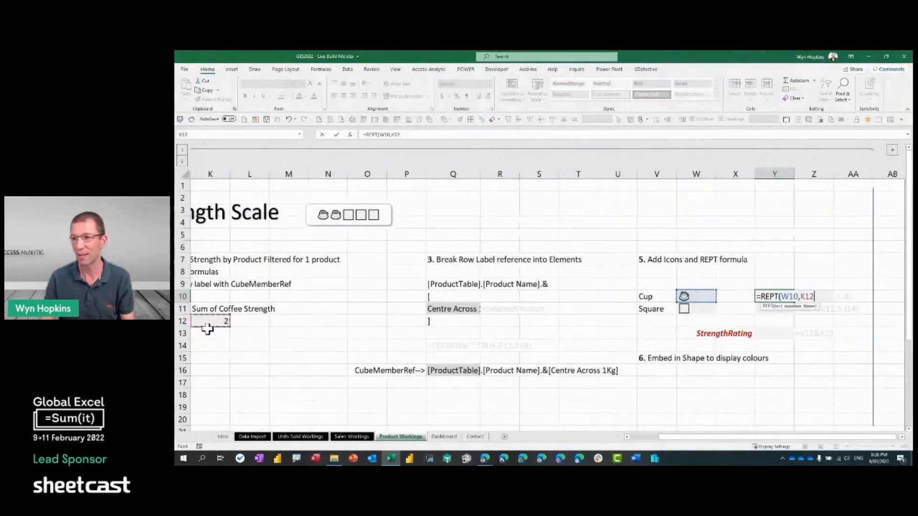
key("Return")
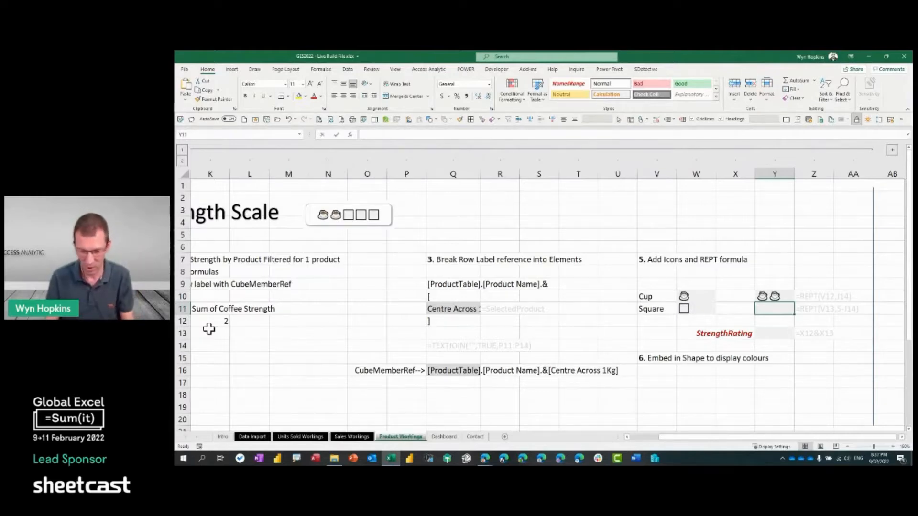
Enter the formula =REPT(W11,5-K12) in cell Y11 to repeat the square for the remaining strength points.
type("=rep")
key("Down")
key("Tab")
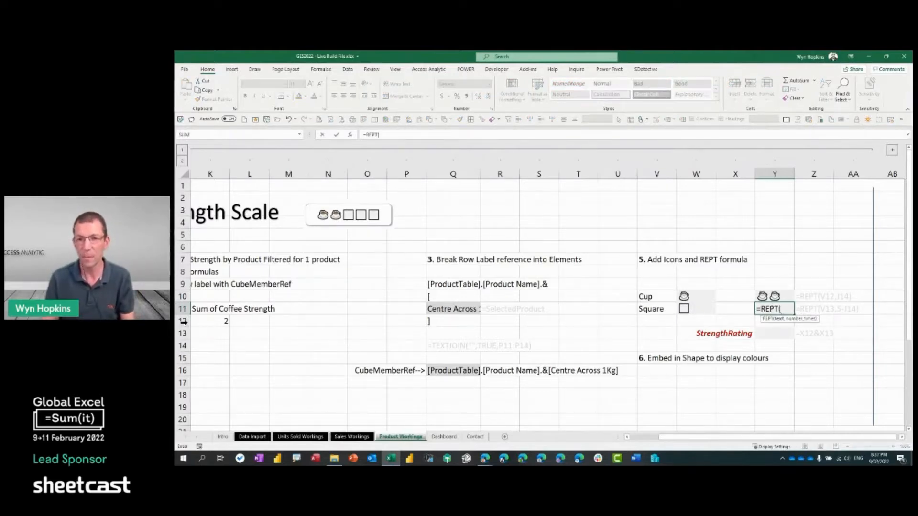
left_click(704, 309)
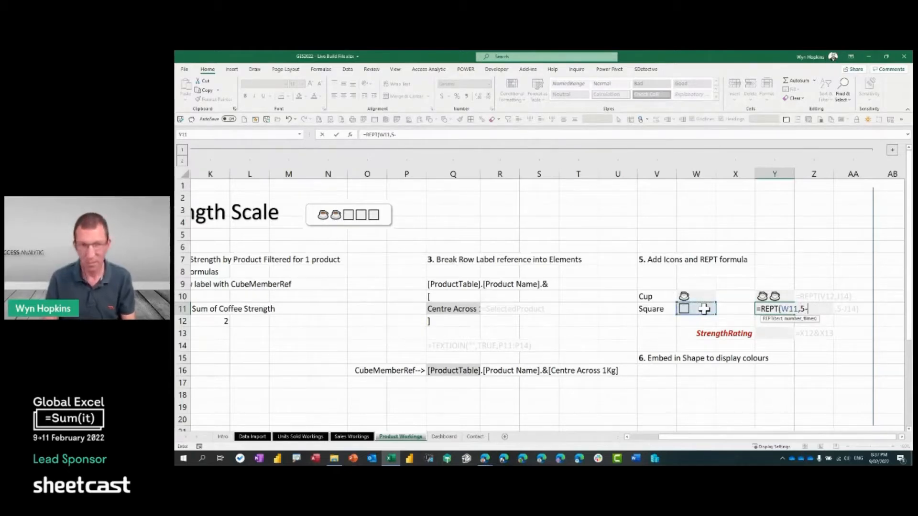
left_click(213, 321)
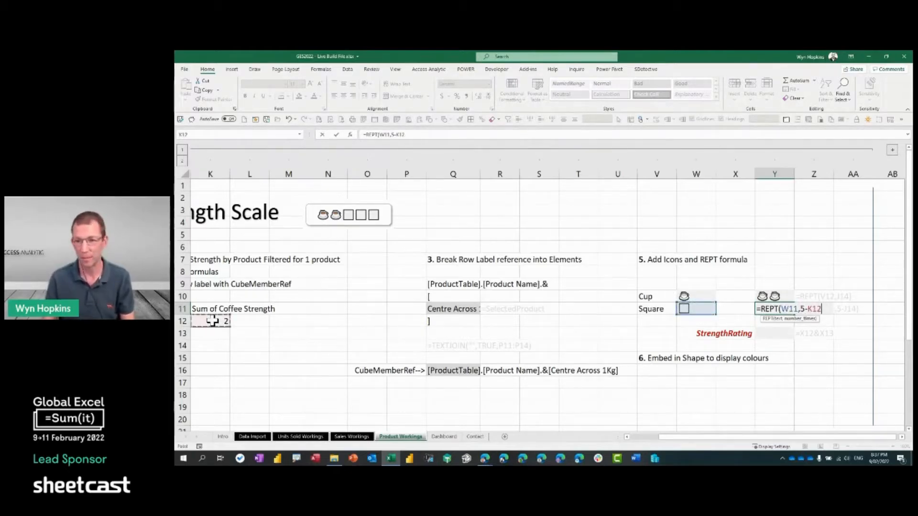
key("Return")
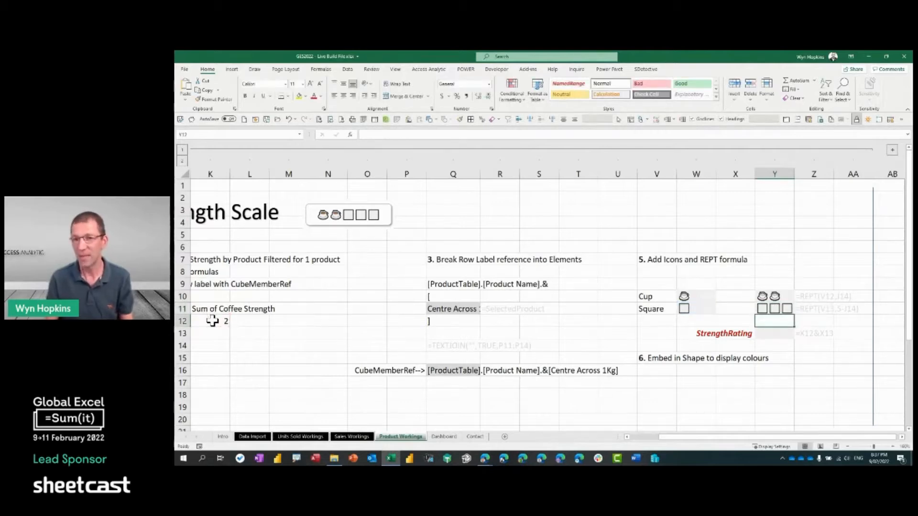
Join the cups and squares in the StrengthRating cell Y13 with =Y10&Y11 and widen column Y to fit all the icons.
key("Down")
type("=")
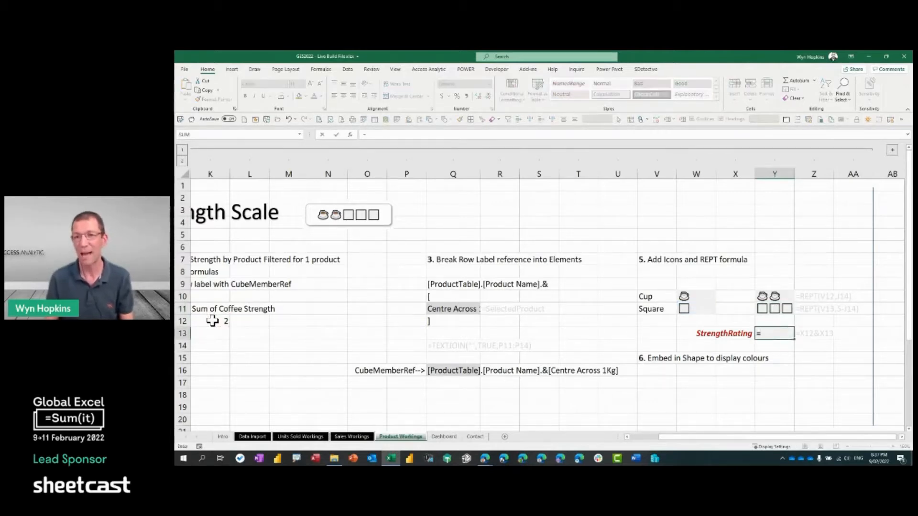
key("Up")
key("Up")
key("Up")
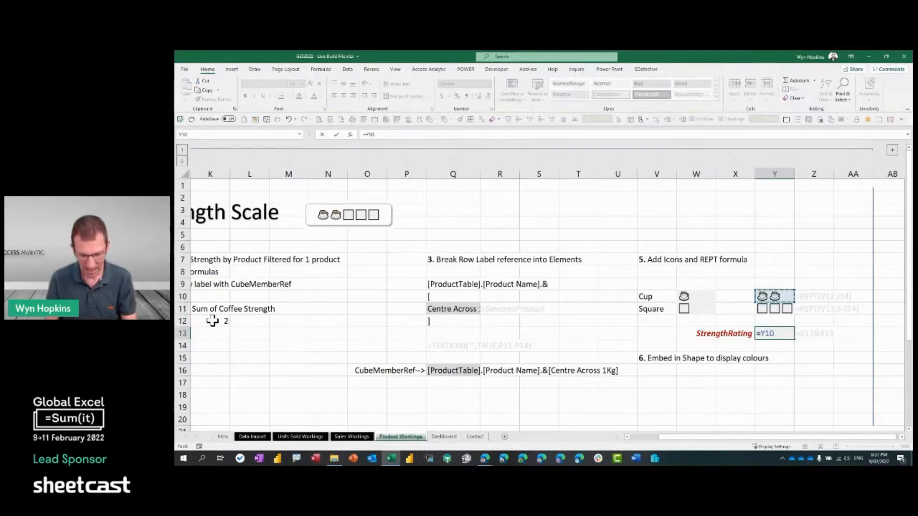
type("&")
key("Up")
key("Up")
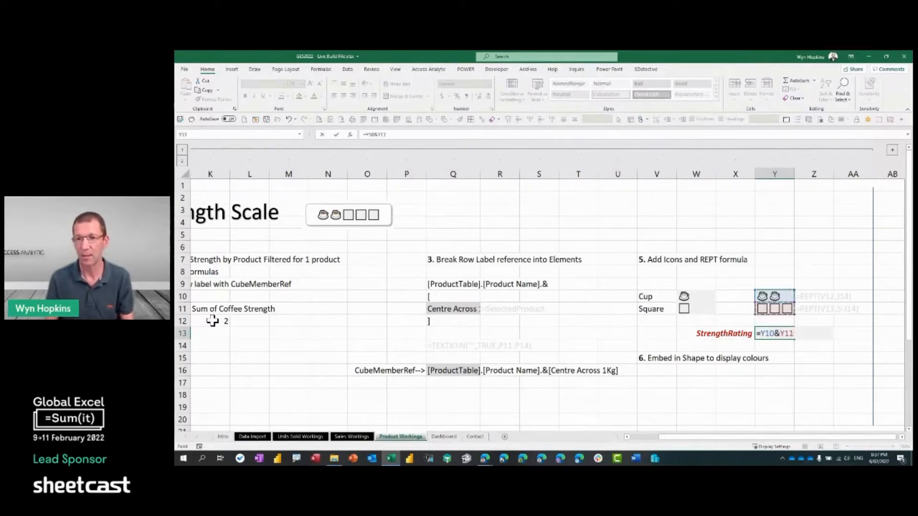
key("Return")
key("Up")
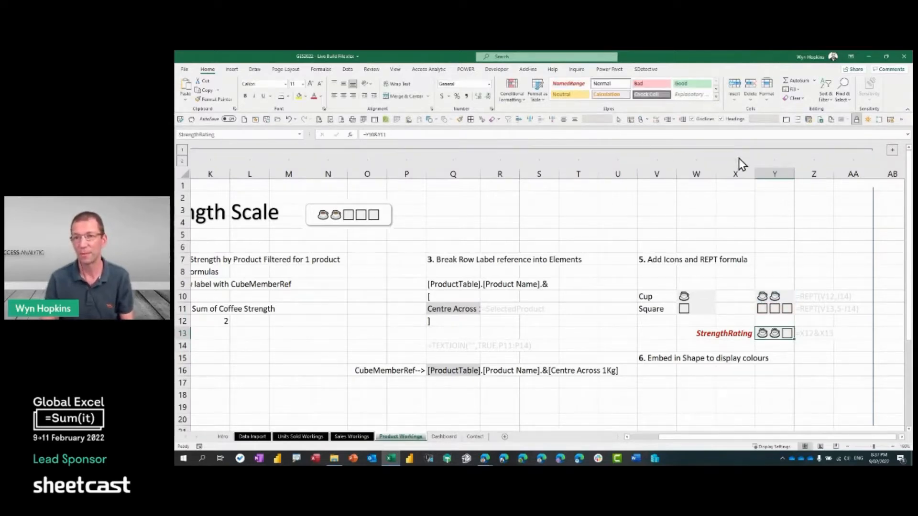
left_click_drag(794, 174, 830, 174)
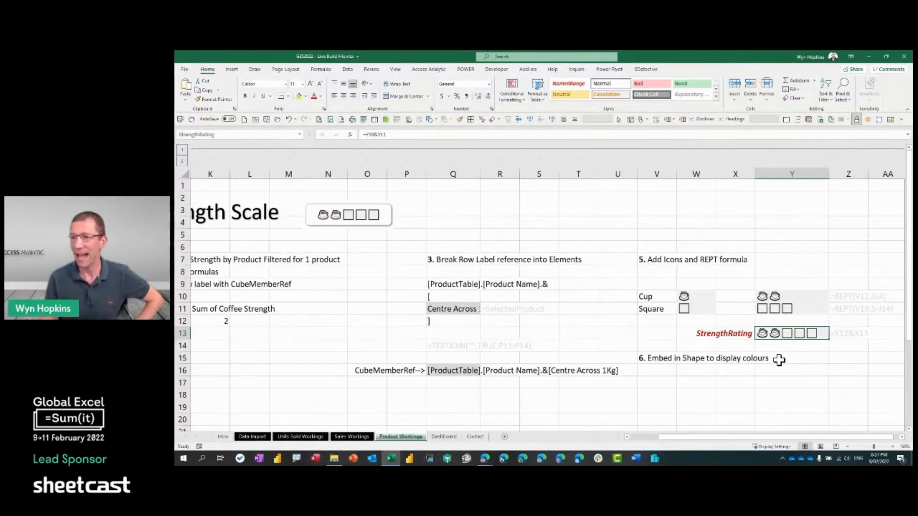
Draw a rounded rectangle about 1 cm high and 4.5 cm wide below the heading "6. Embed in Shape to display colours".
left_click(238, 72)
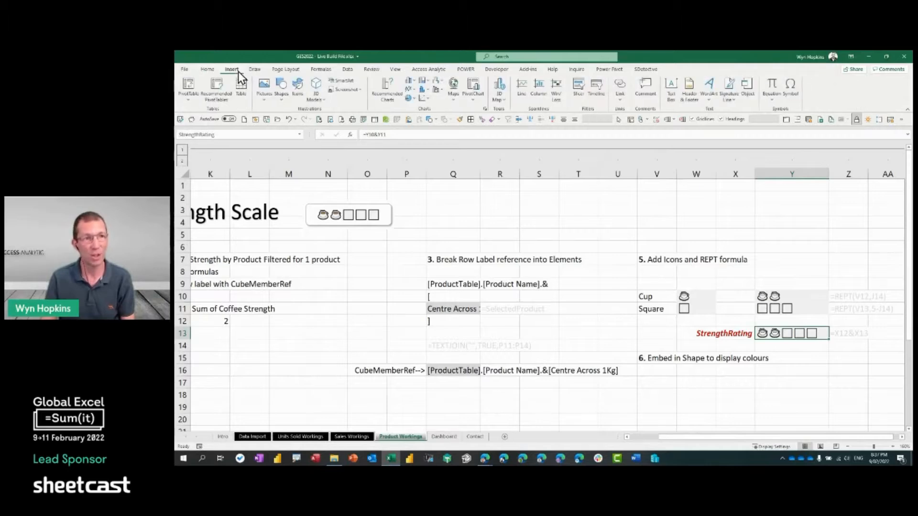
left_click(284, 100)
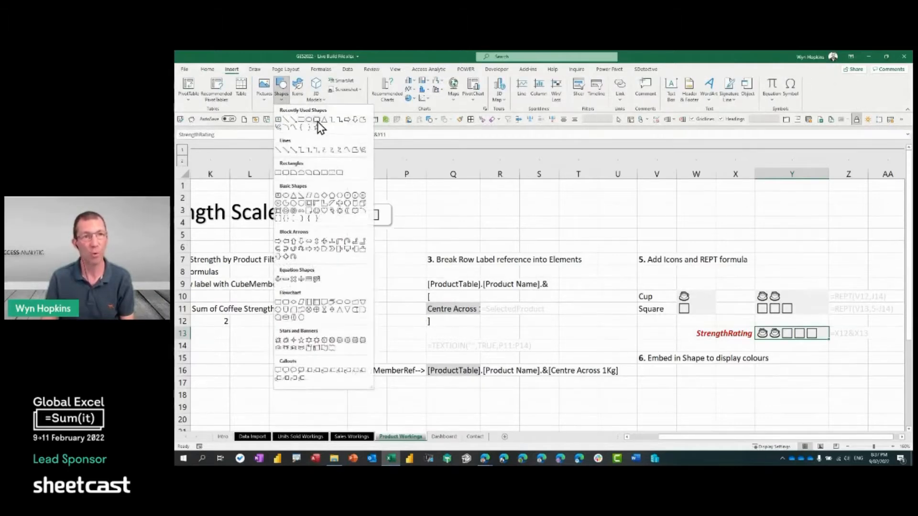
left_click(323, 133)
left_click_drag(698, 372, 807, 397)
Give the rounded rectangle a white fill and a grey outline.
left_click(440, 81)
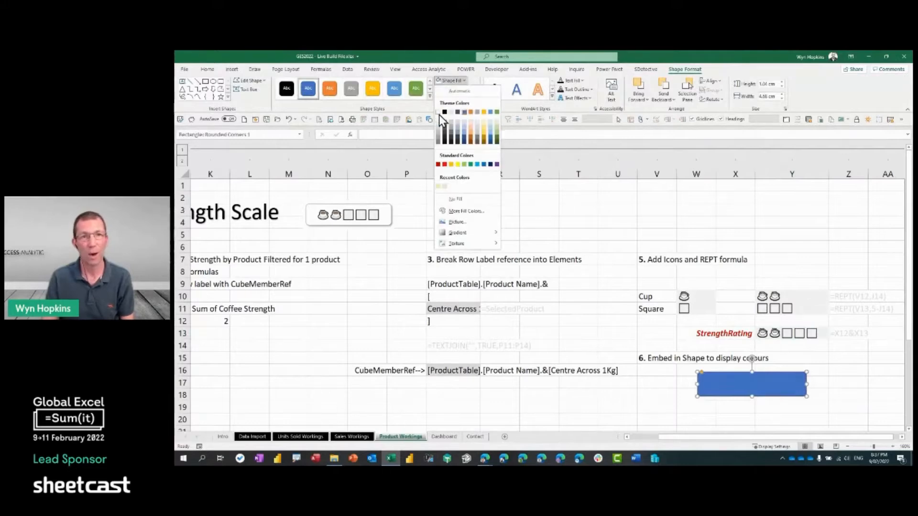
left_click(439, 115)
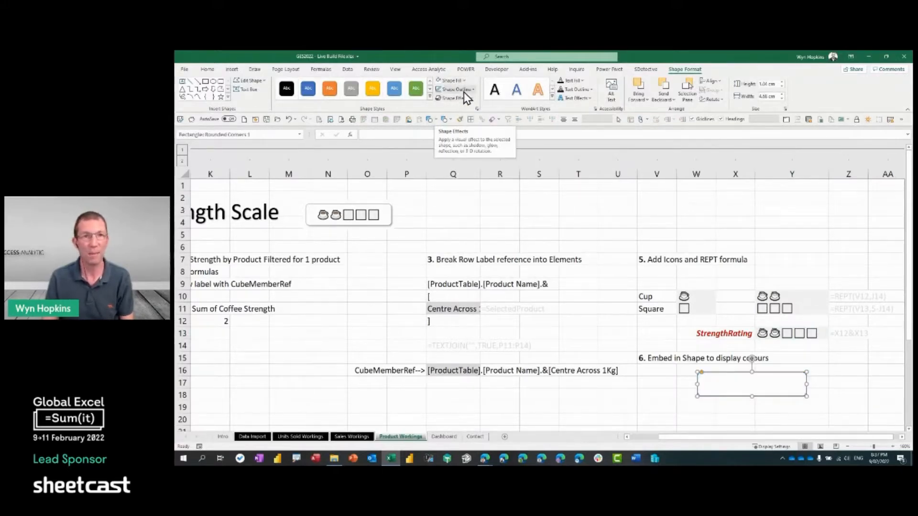
left_click(456, 89)
left_click(441, 152)
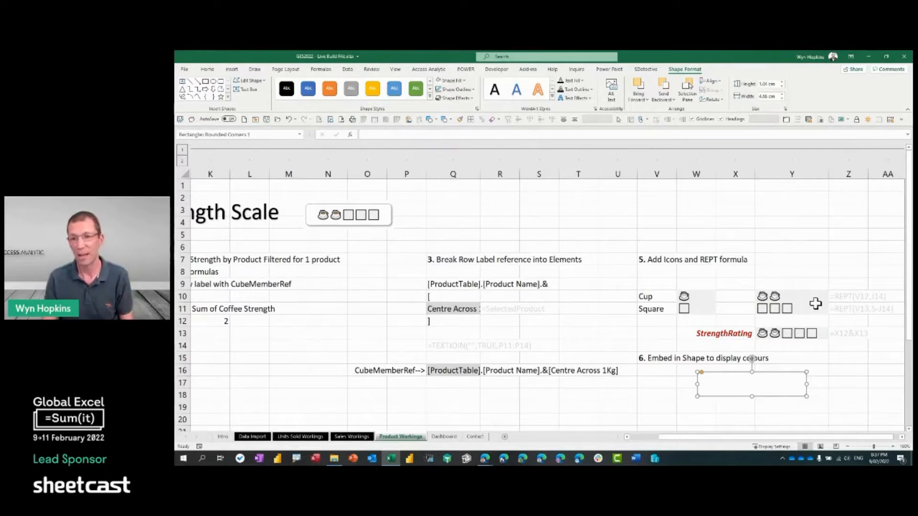
Link the rounded rectangle's text to the named cell with the formula =StrengthRating.
left_click(796, 333)
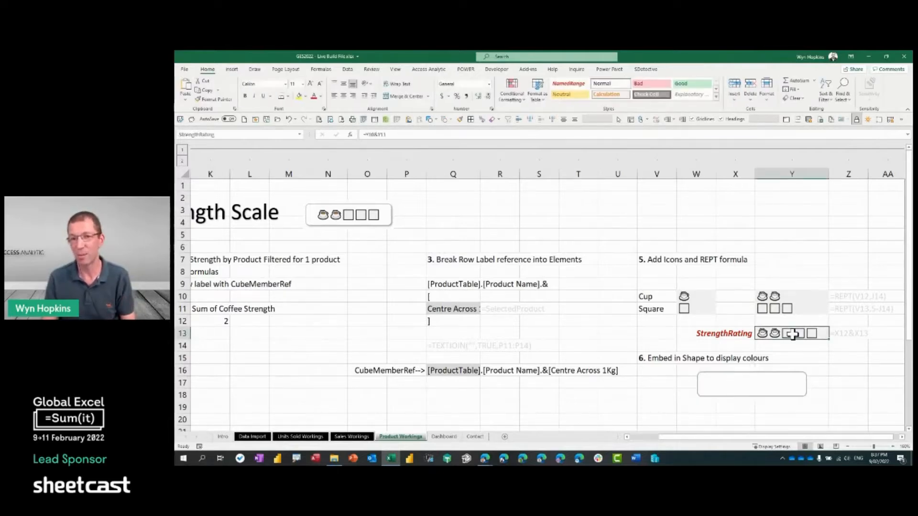
left_click(749, 400)
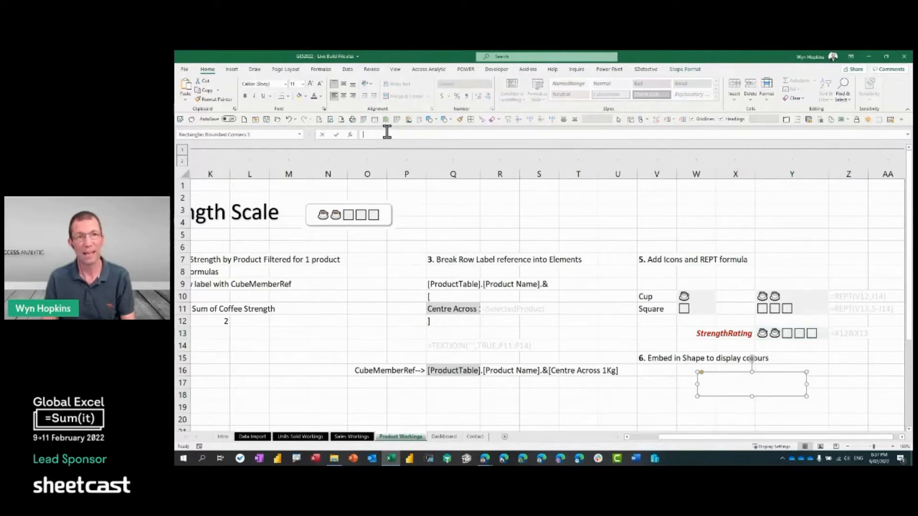
type("=str")
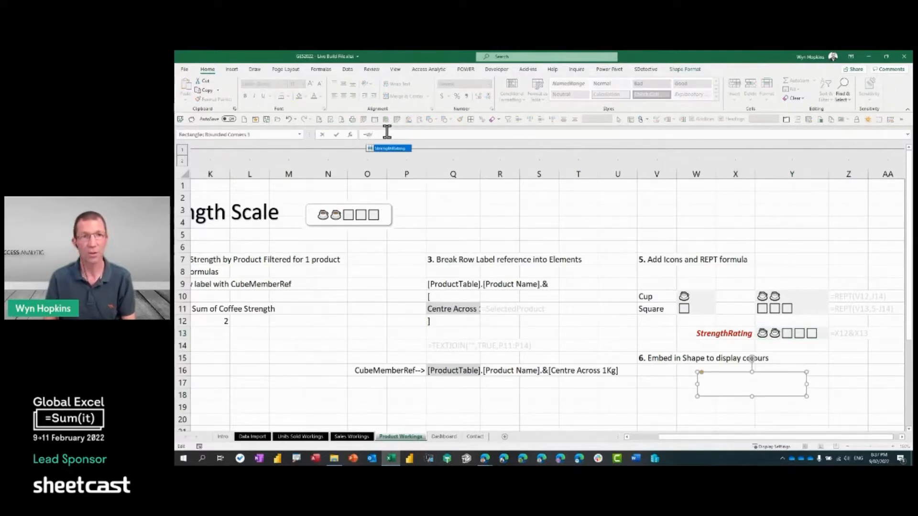
key("Tab")
key("Return")
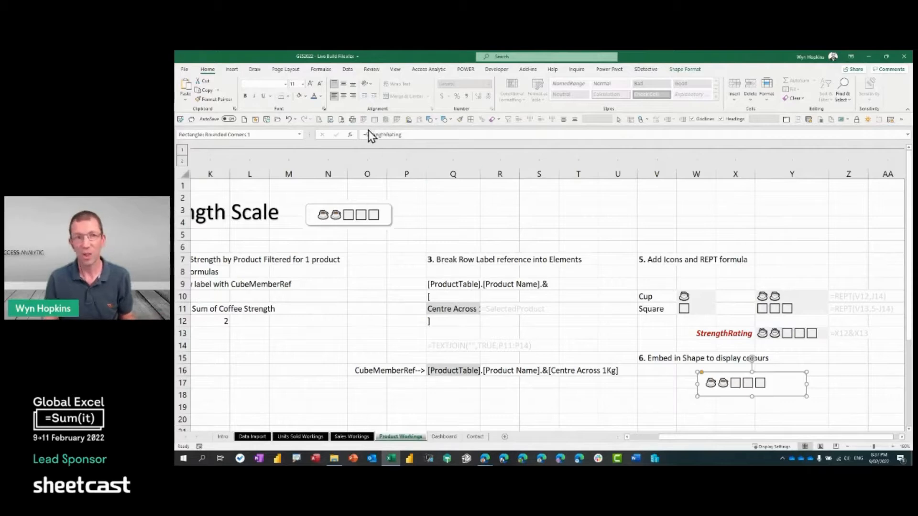
Centre the icons horizontally in the rounded rectangle and increase their font size to 16.
left_click(343, 95)
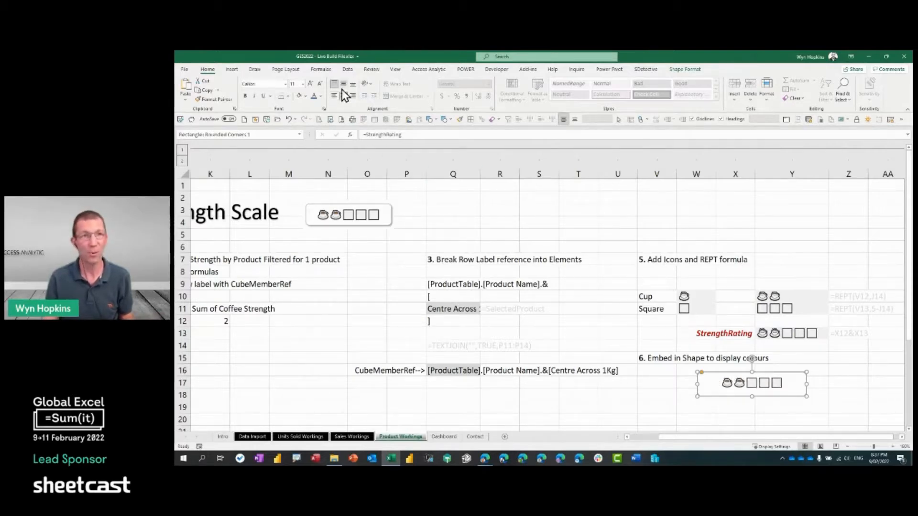
left_click(310, 84)
left_click(311, 84)
left_click(310, 84)
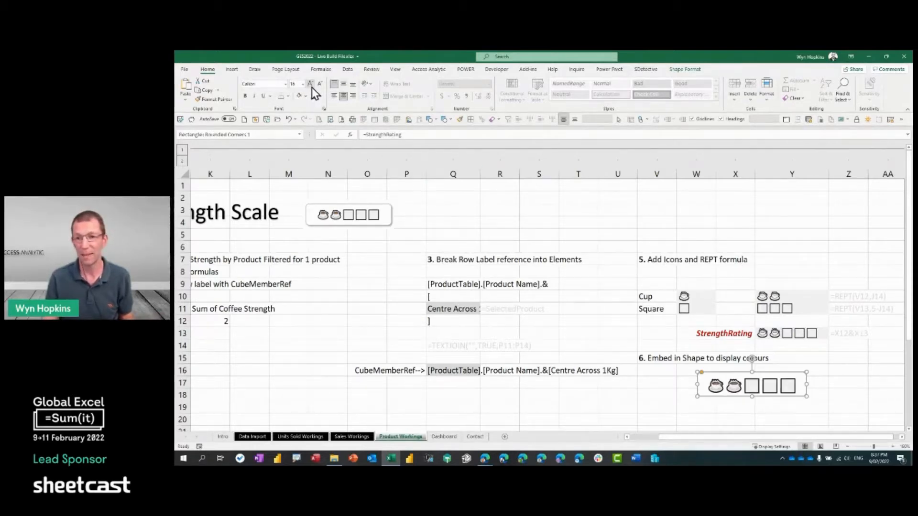
Make the rounded rectangle slightly taller and move it below the Sum of Coffee Strength table.
left_click_drag(697, 396, 698, 404)
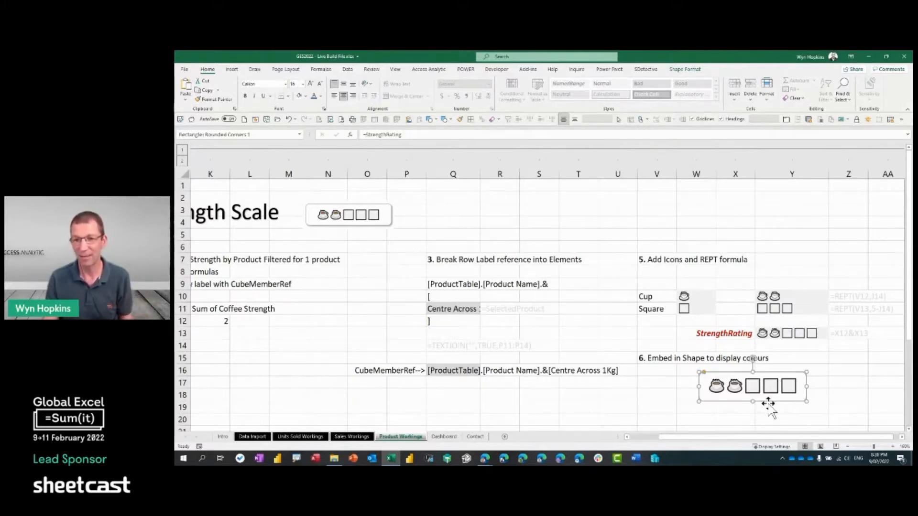
left_click_drag(769, 401, 309, 366)
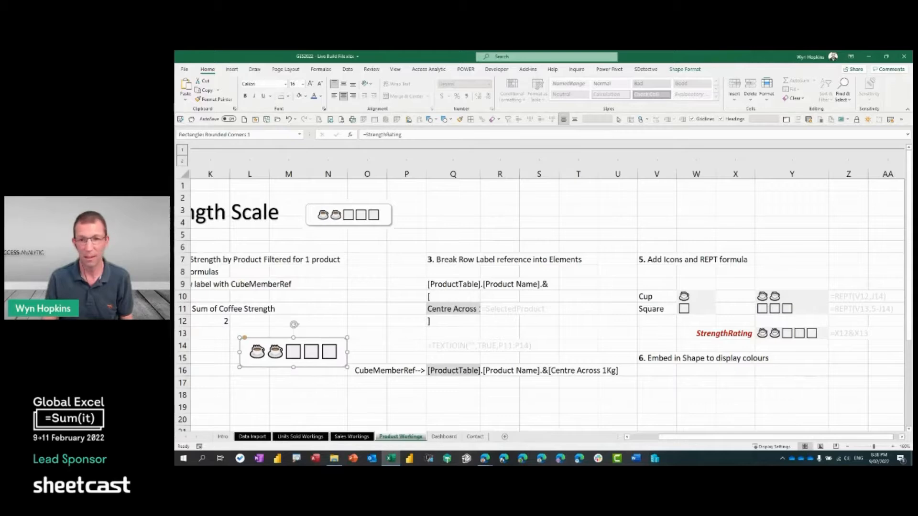
left_click_drag(763, 436, 739, 441)
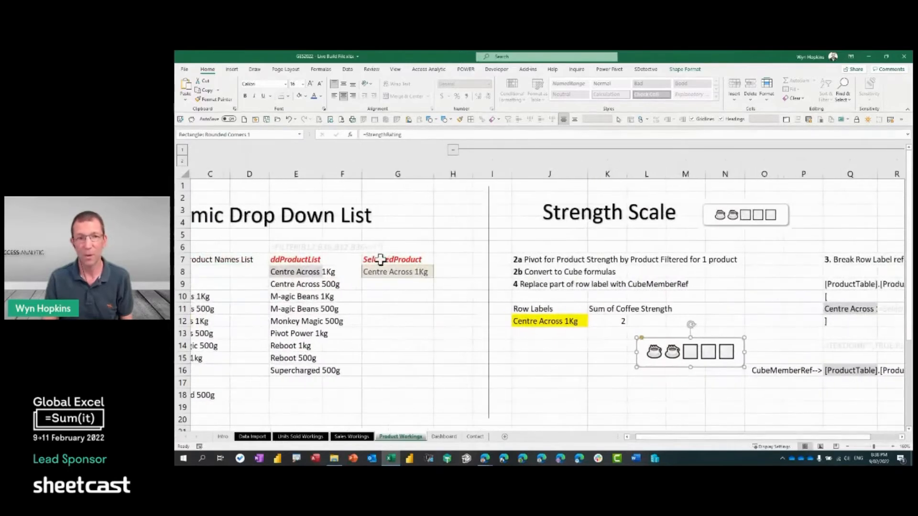
Test the linked shape by switching SelectedProduct to Reboot 500g, Pivot Power 1kg and back to Centre Across 1Kg.
left_click(390, 276)
left_click(437, 273)
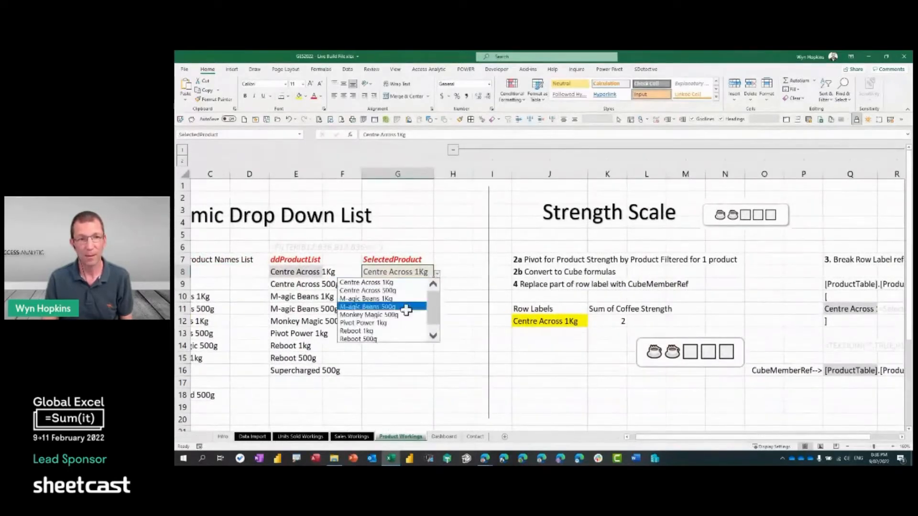
left_click(391, 339)
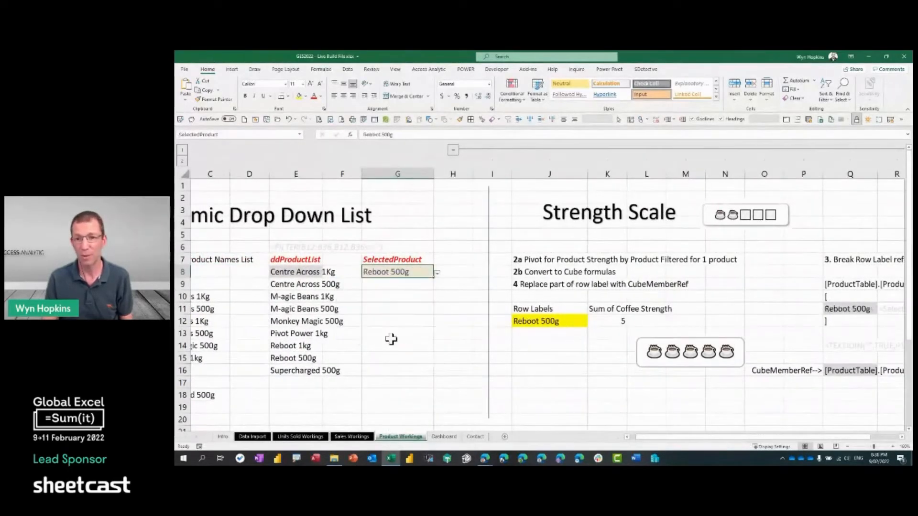
left_click(437, 273)
left_click(397, 312)
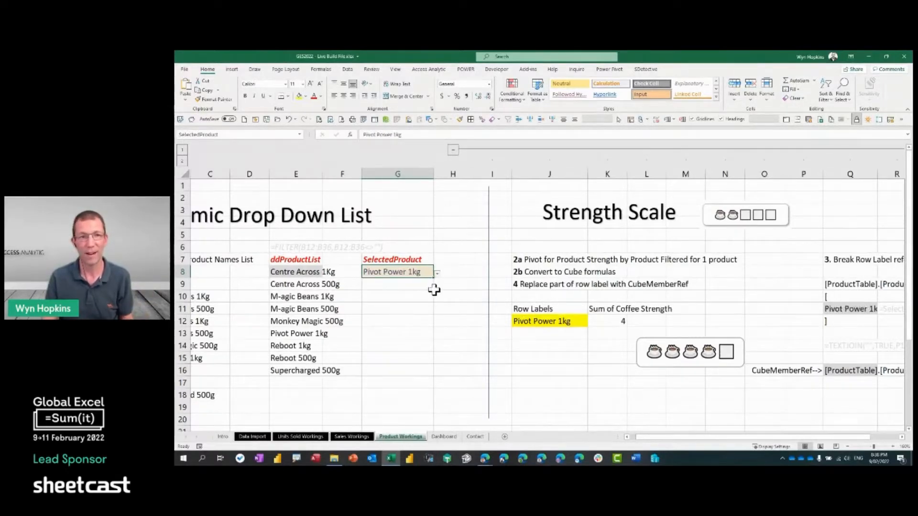
left_click(437, 274)
left_click(383, 283)
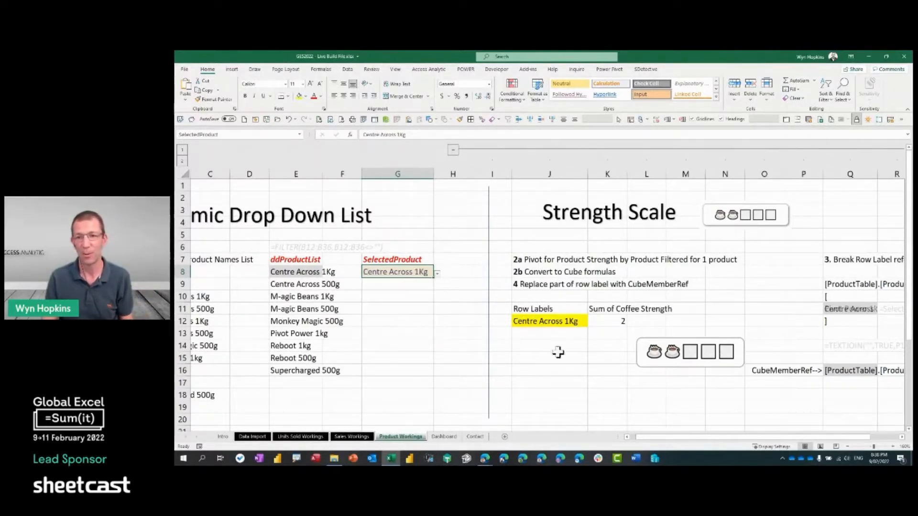
Move the rounded rectangle with the strength icons back below the heading "6. Embed in Shape to display colours".
left_click_drag(689, 438, 713, 437)
left_click(256, 354)
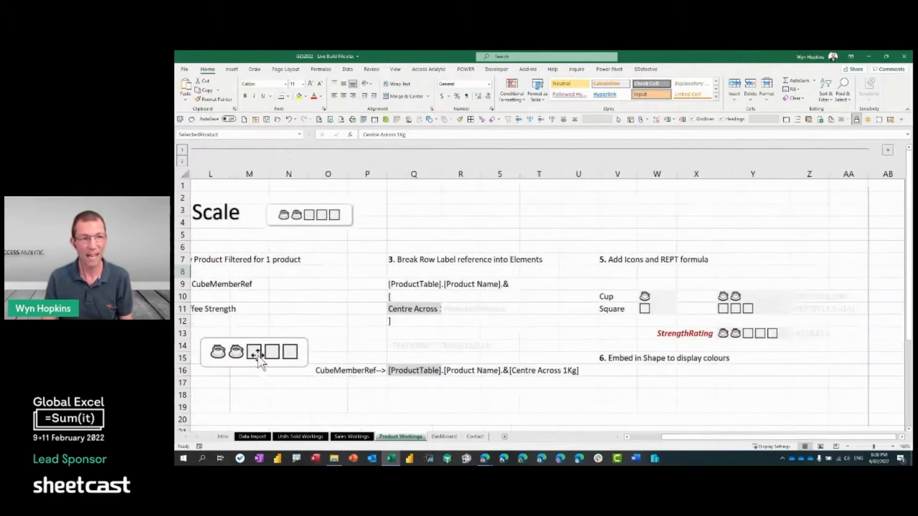
left_click_drag(257, 363, 700, 394)
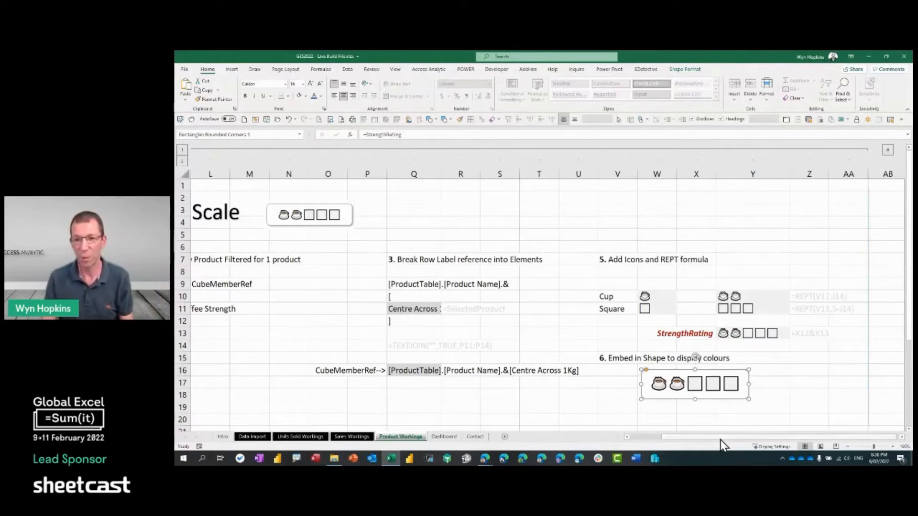
Expand the collapsed column group after column AB to show the "Sparkline linked to Year and Product" section.
left_click_drag(721, 439, 682, 439)
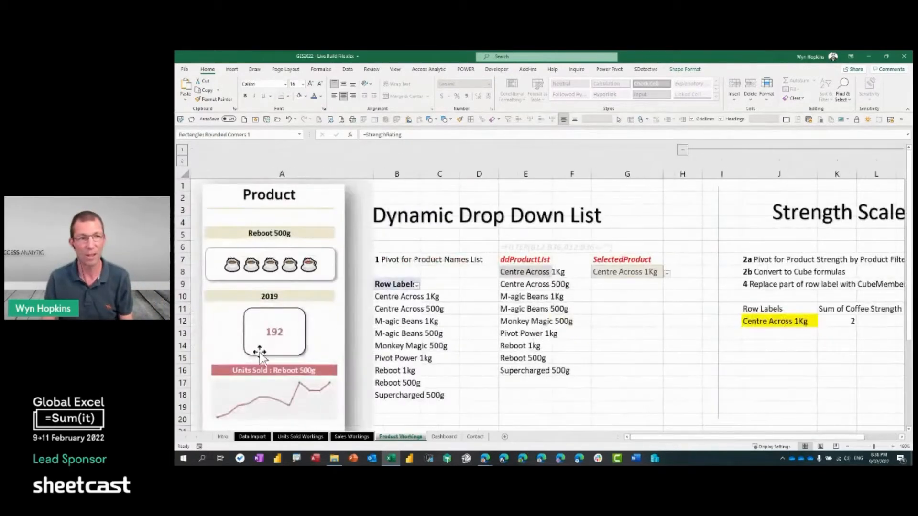
scroll(296, 366, "down", 1)
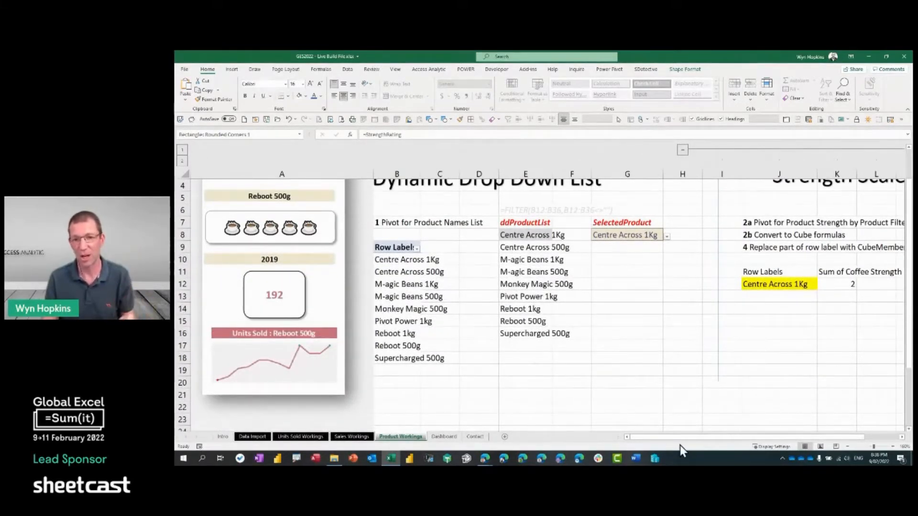
left_click_drag(681, 438, 744, 437)
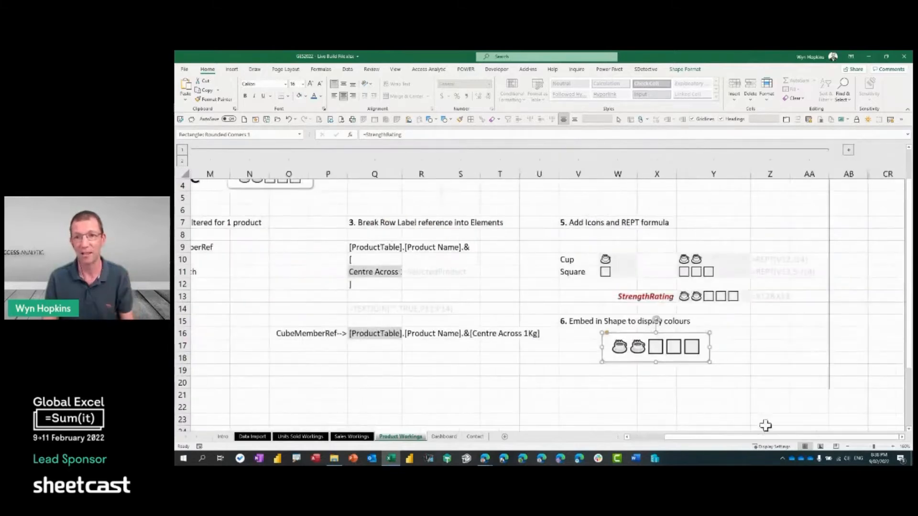
left_click(848, 149)
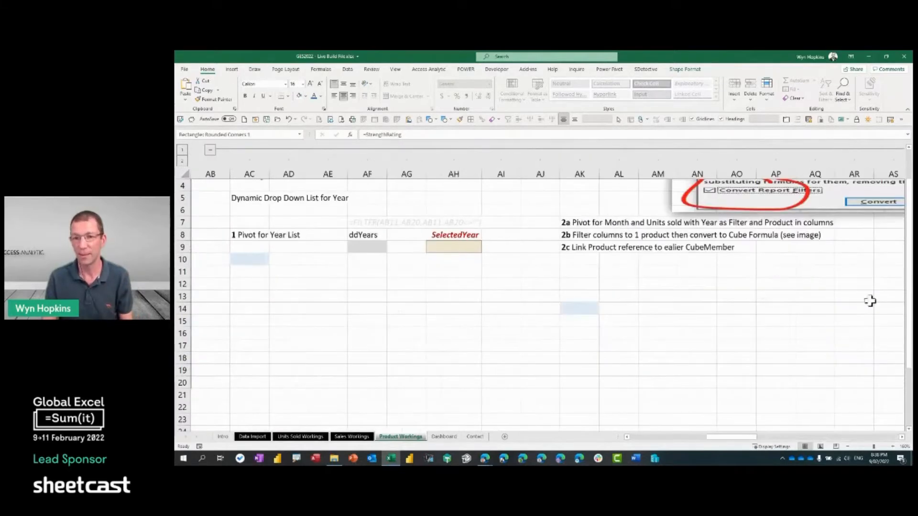
left_click(902, 437)
scroll(677, 402, "up", 1)
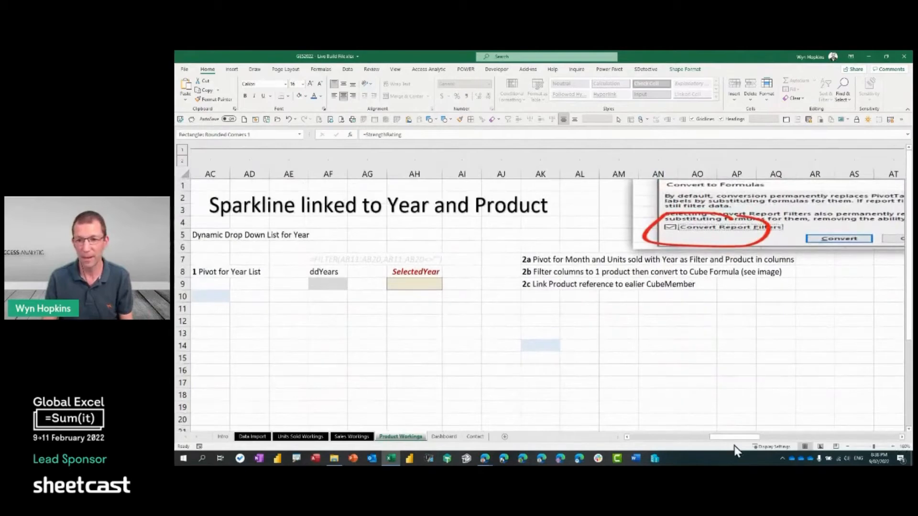
left_click_drag(735, 441, 722, 441)
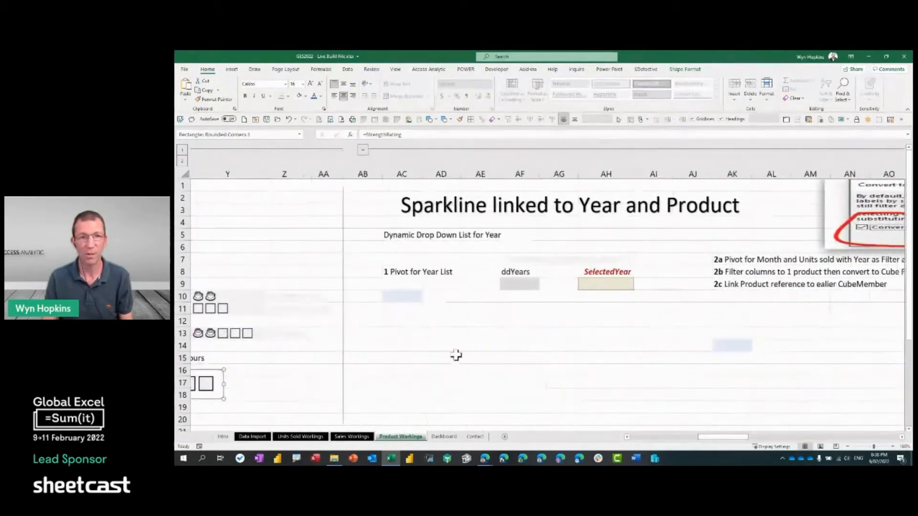
left_click(402, 297)
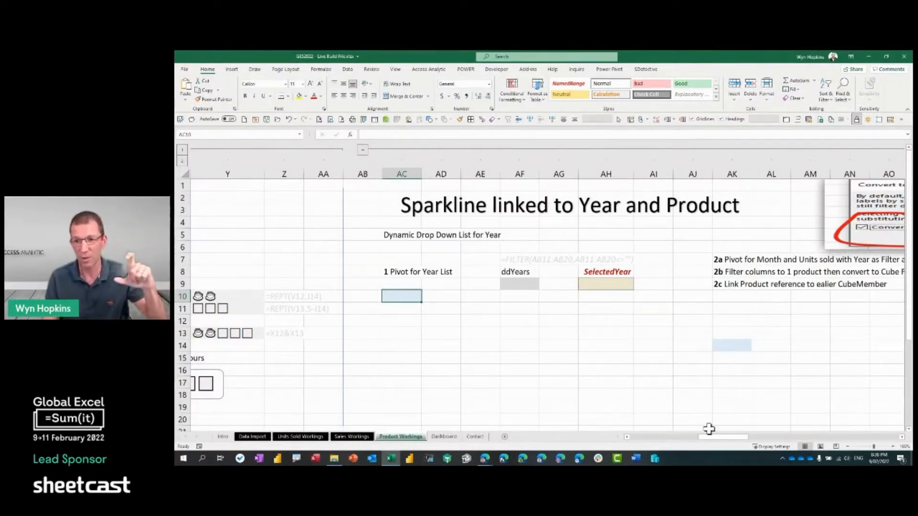
left_click_drag(716, 438, 631, 437)
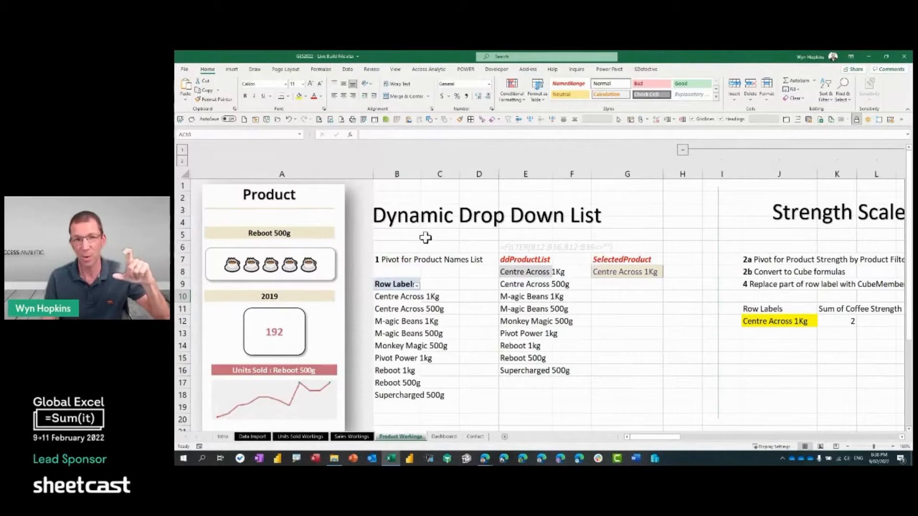
left_click_drag(413, 235, 635, 404)
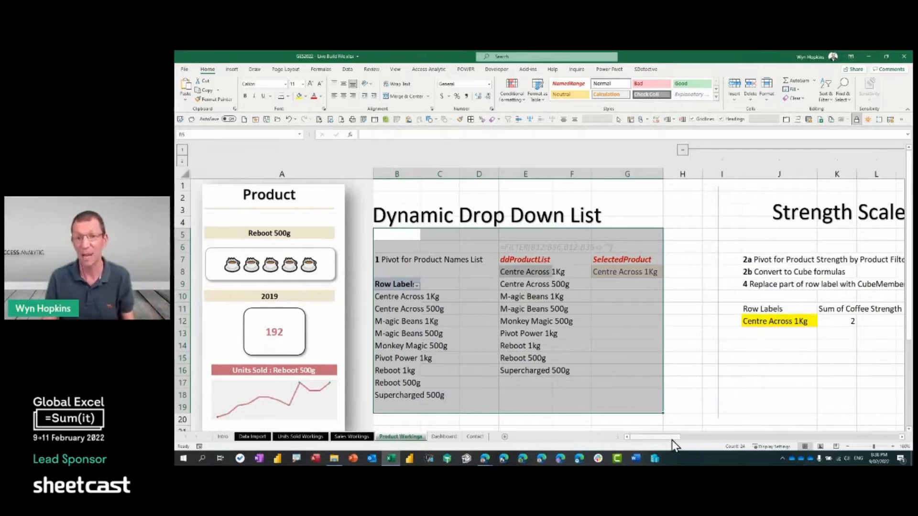
left_click_drag(672, 440, 747, 438)
Insert a PivotTable from the workbook's data model in cell AC10 below "1 Pivot for Year List".
left_click(292, 296)
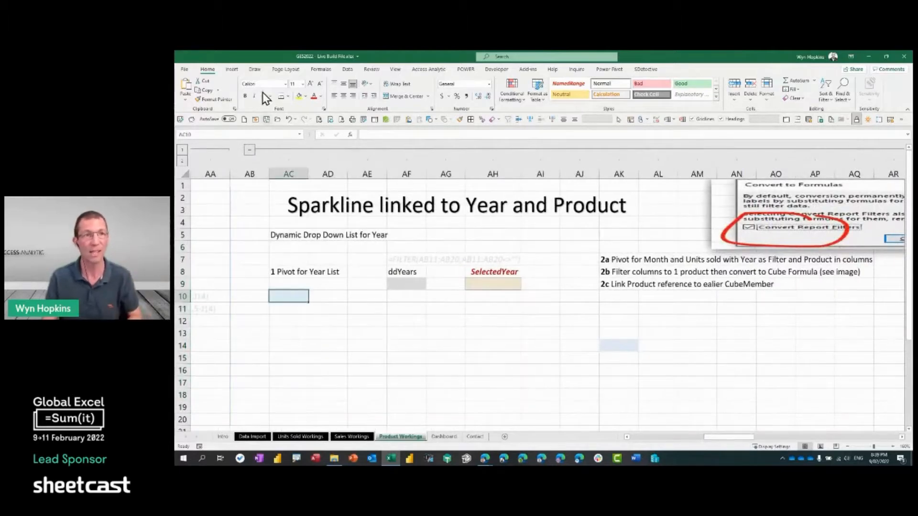
left_click(235, 69)
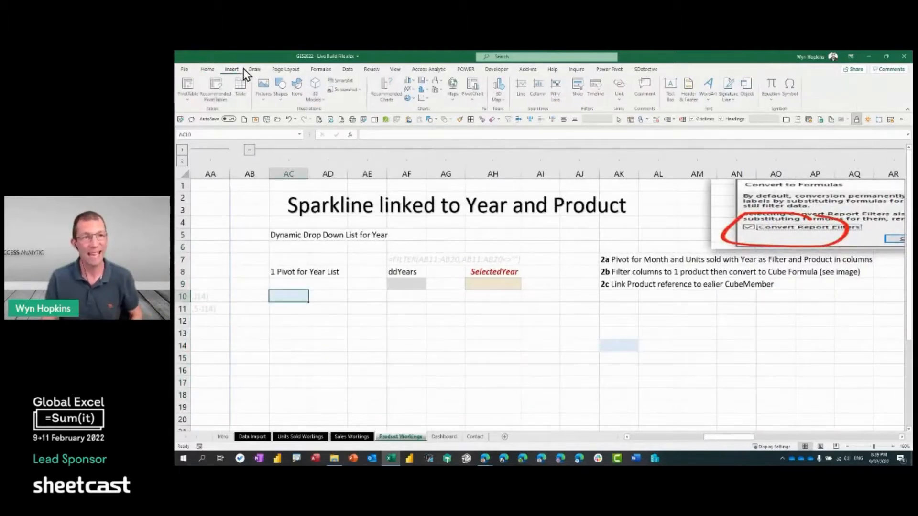
left_click(188, 84)
left_click(203, 111)
left_click(742, 312)
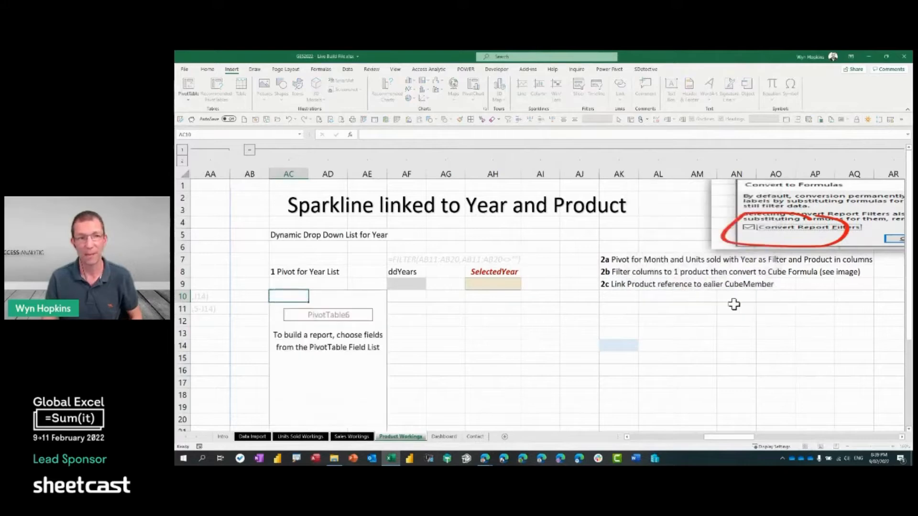
Add Year from the Calendar table to the new PivotTable's rows and remove its grand total.
left_click(787, 202)
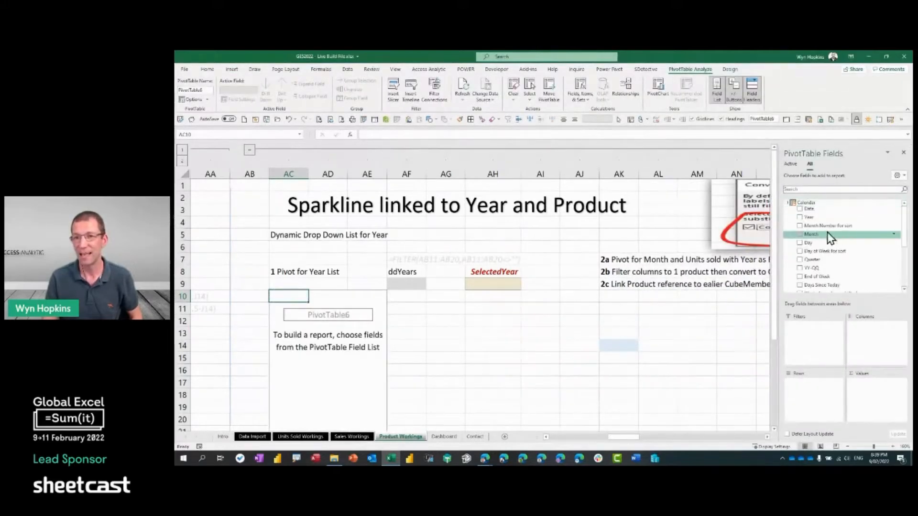
left_click_drag(810, 209, 813, 383)
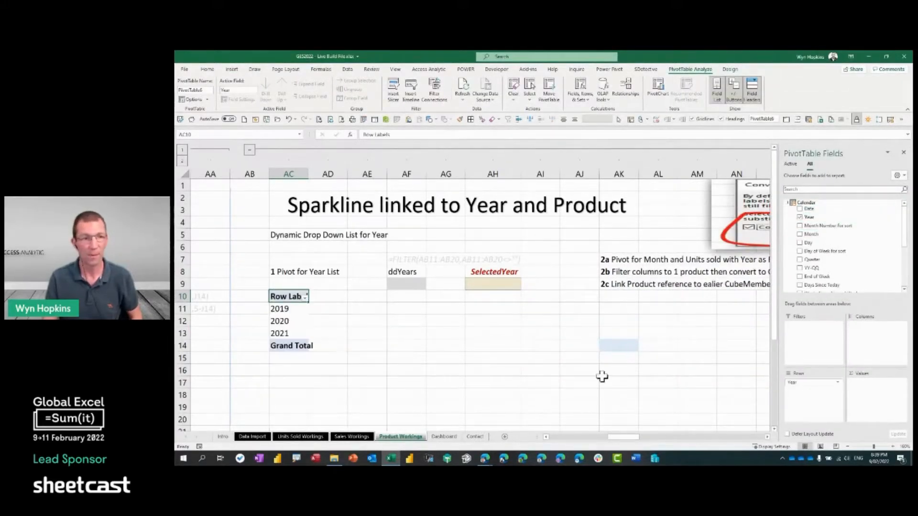
right_click(274, 343)
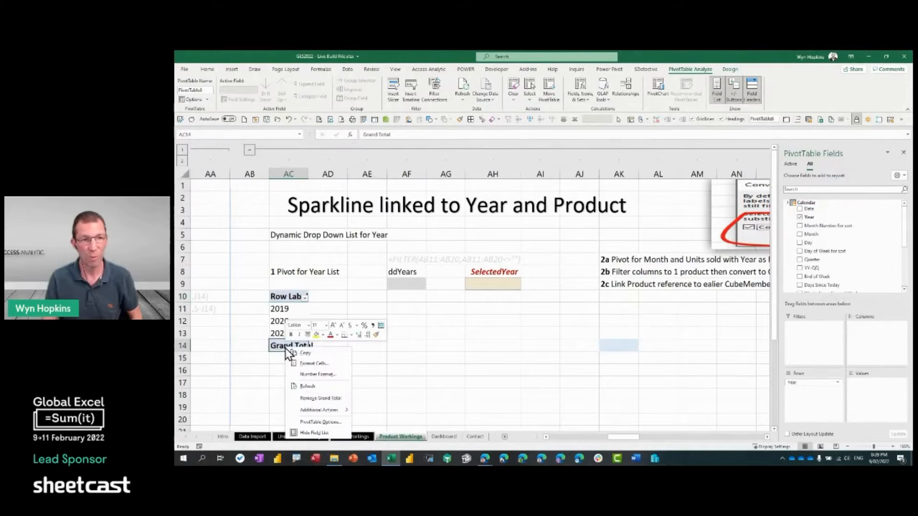
left_click(319, 398)
Enter the formula =FILTER(AC11:AC20,AC11:AC20<>"") in cell AF9 below the ddYears heading.
left_click(396, 284)
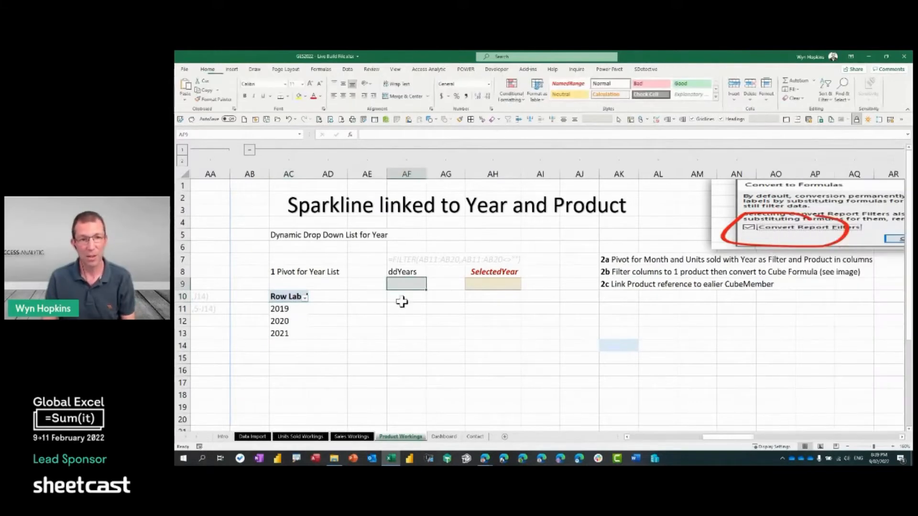
type("=fi")
key("Tab")
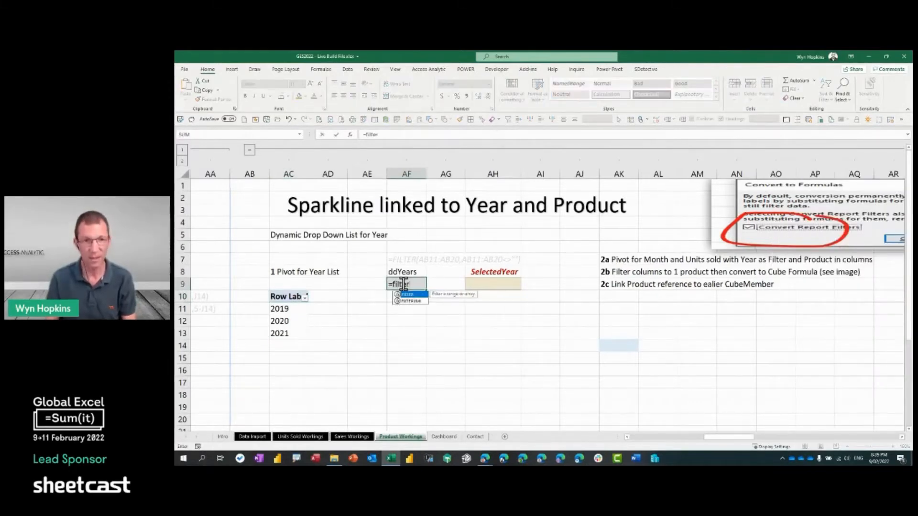
mouse_move(290, 311)
left_mouse_down()
mouse_move(293, 416)
mouse_move(305, 404)
mouse_move(293, 360)
mouse_move(297, 310)
left_mouse_up()
type(",")
type("<>\"\"_")
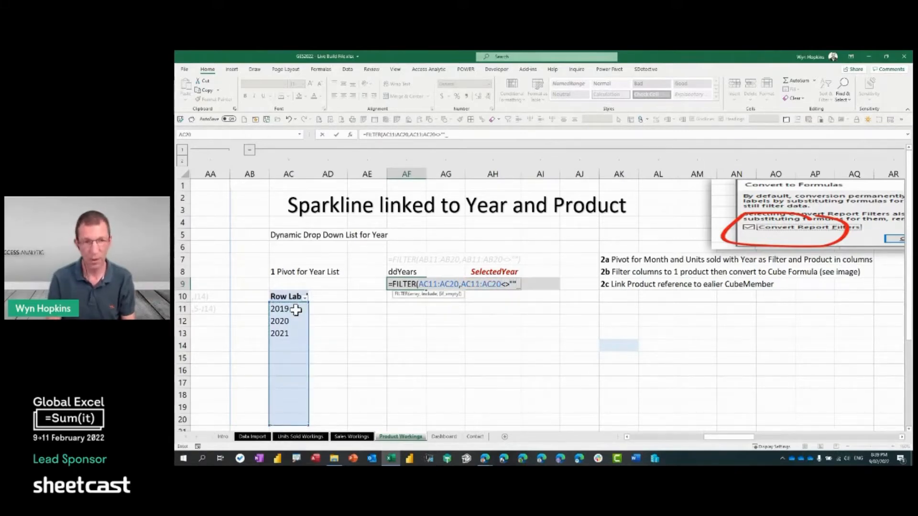
key("Return")
key("Return")
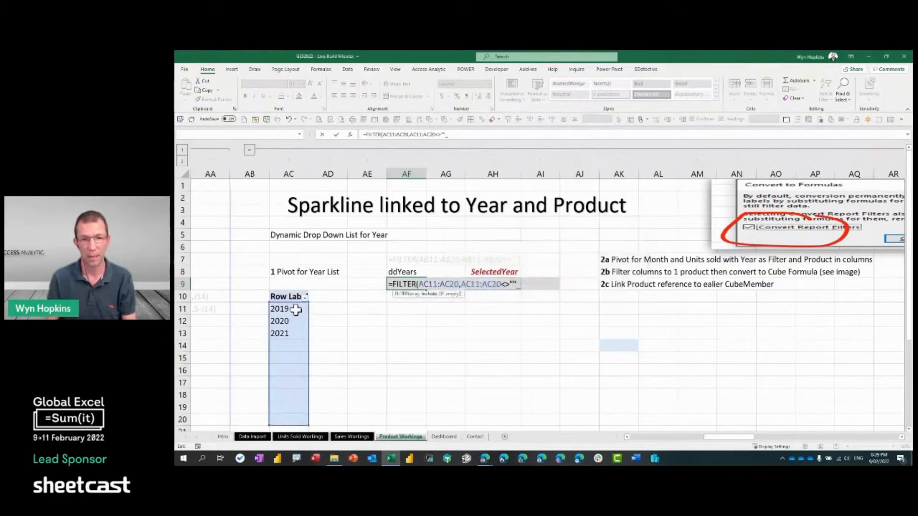
type(")")
key("Up")
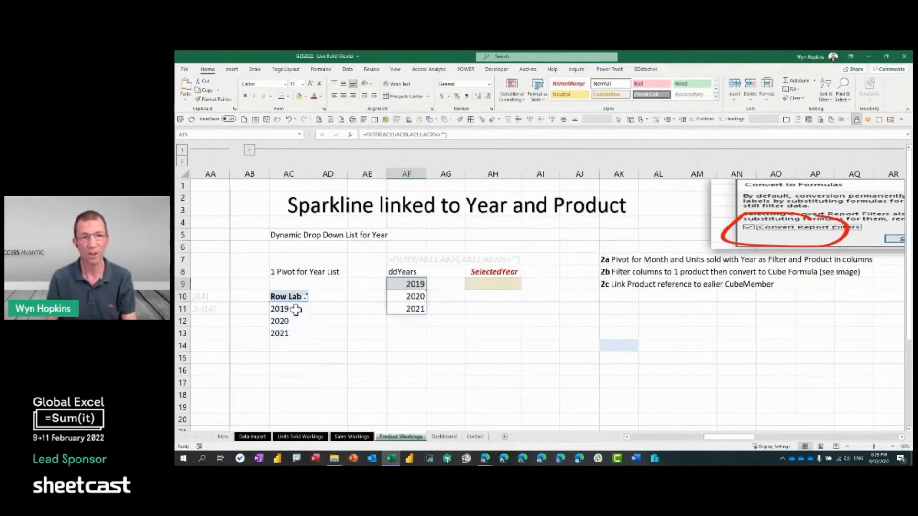
Apply the NamedRange cell style to the ddYears heading and define the name ddYears as ='Product Workings'!$AF$9#.
left_click(405, 271)
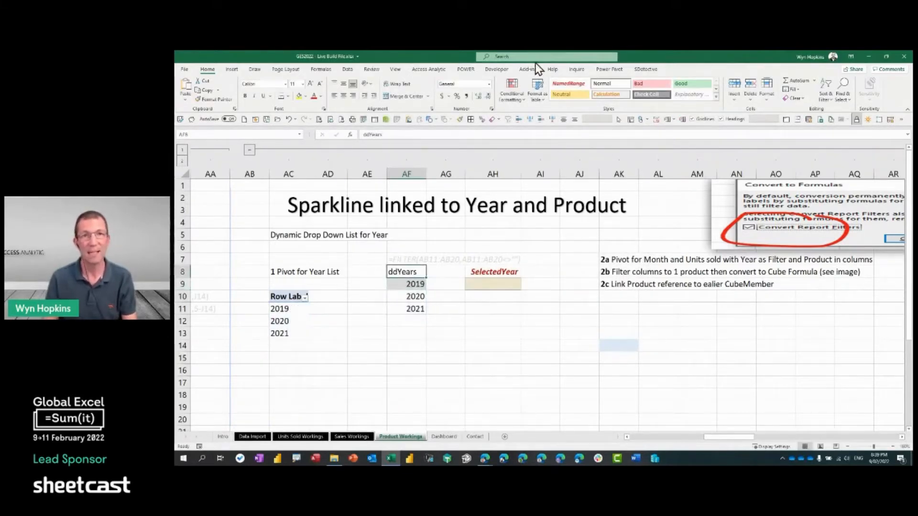
left_click(571, 83)
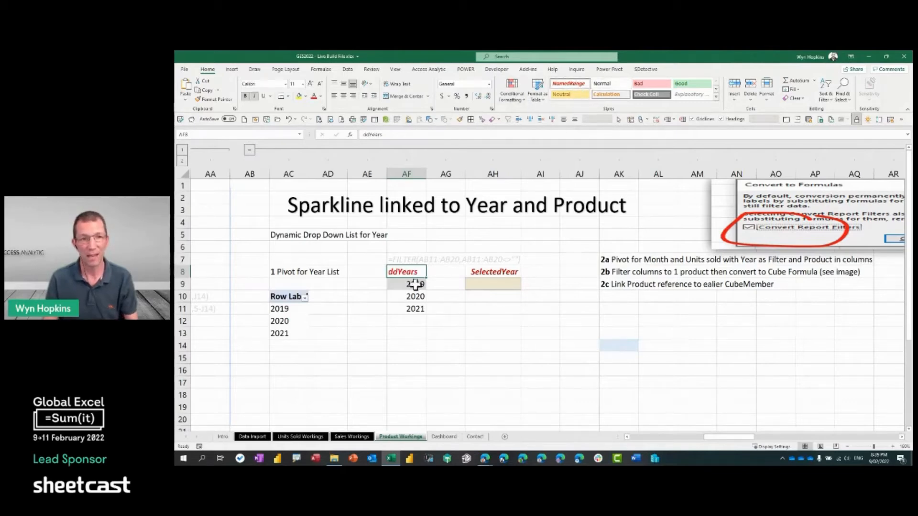
left_click(321, 69)
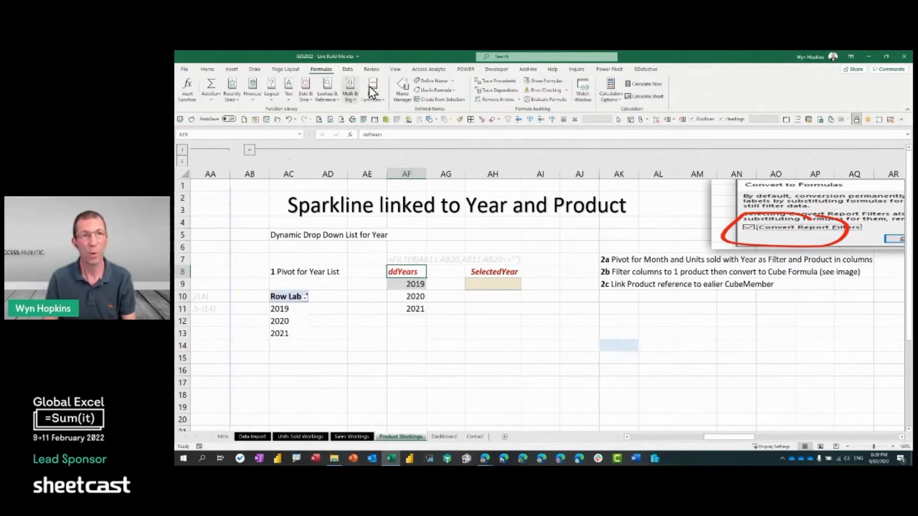
left_click(433, 80)
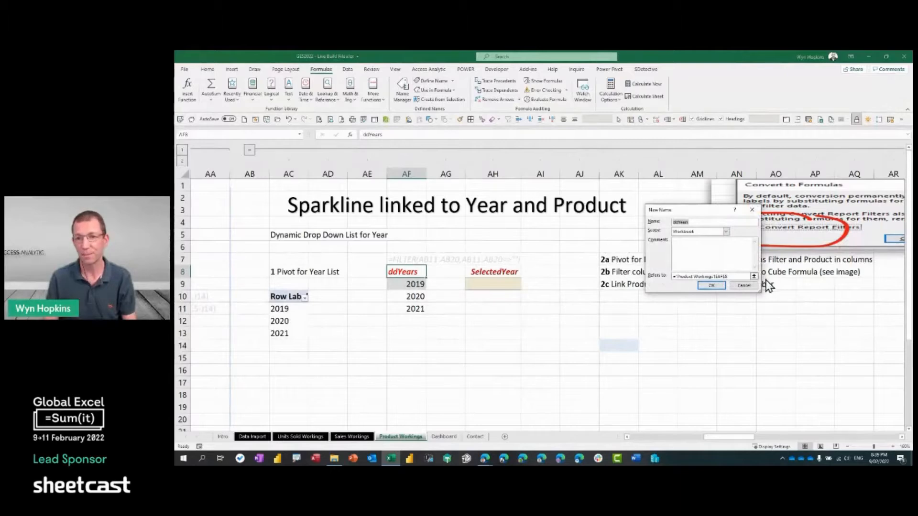
left_click(754, 277)
left_click(409, 284)
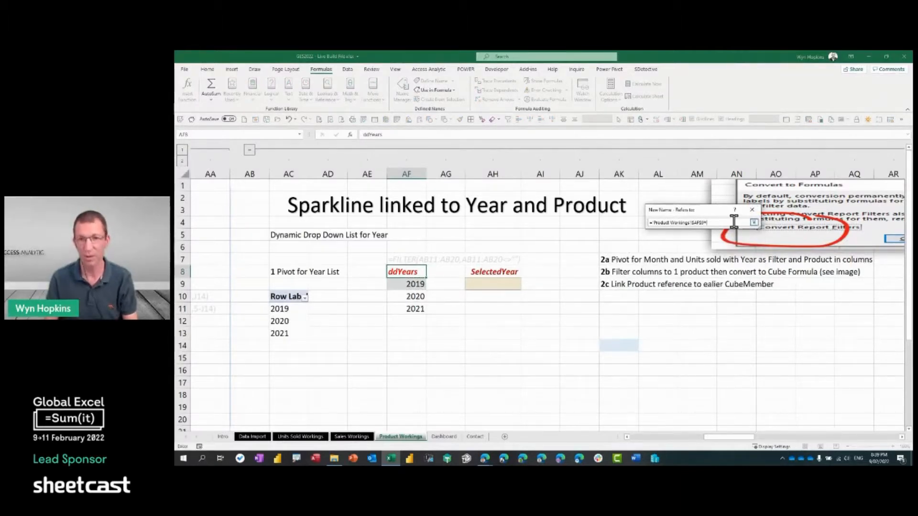
key("Return")
left_click(717, 286)
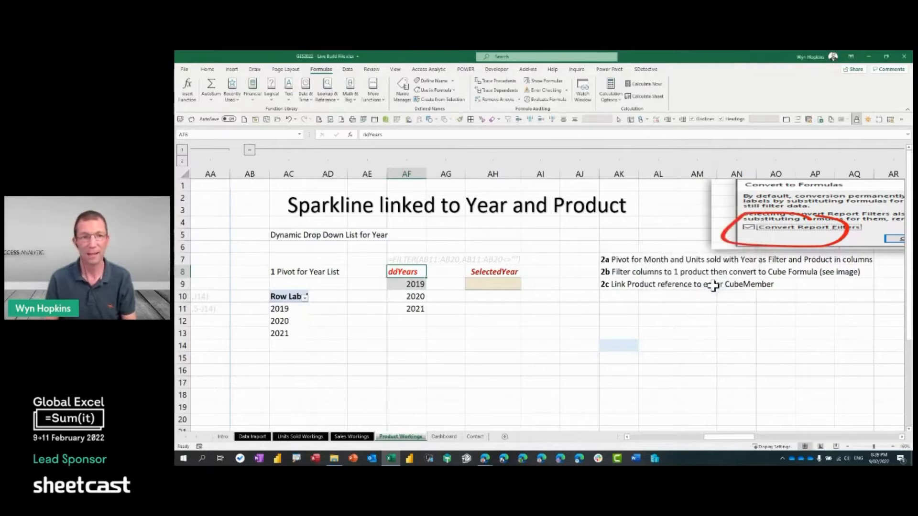
Add list data validation to the SelectedYear cell AH9 using the defined name ddYears as its source.
left_click(486, 285)
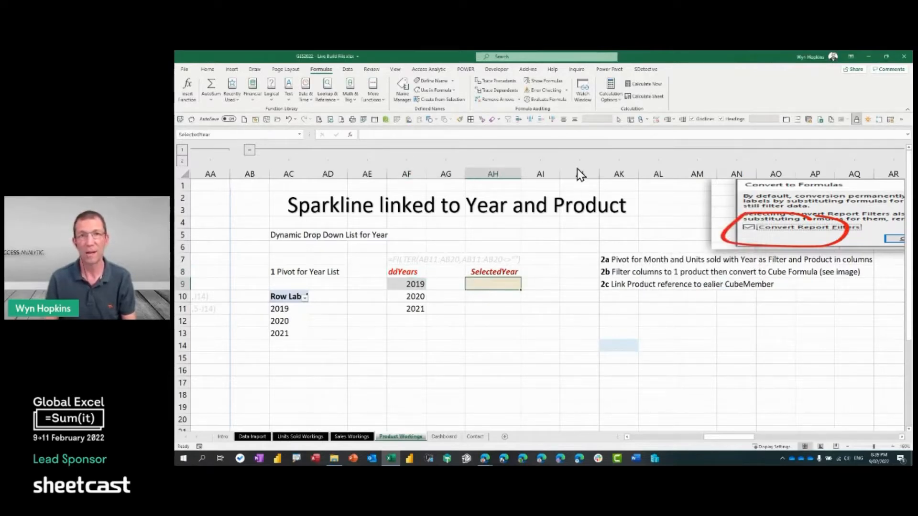
left_click(350, 69)
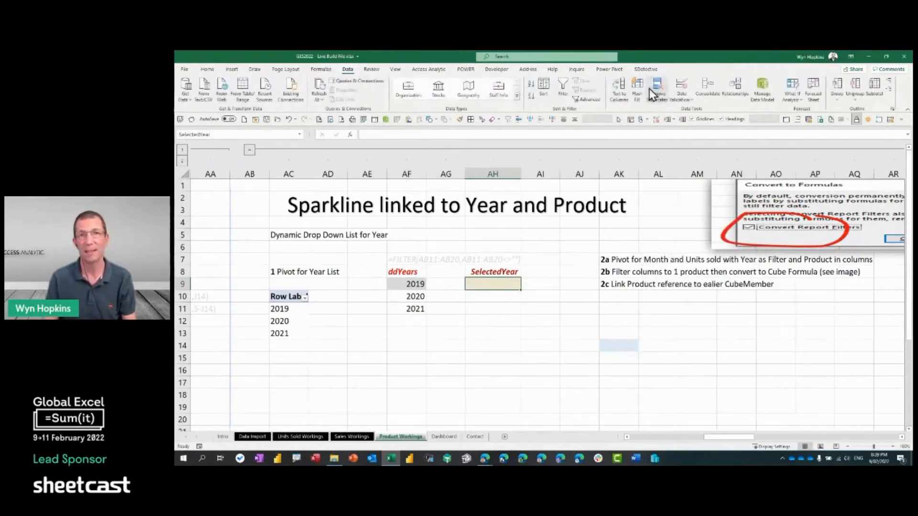
left_click(675, 89)
left_click(665, 233)
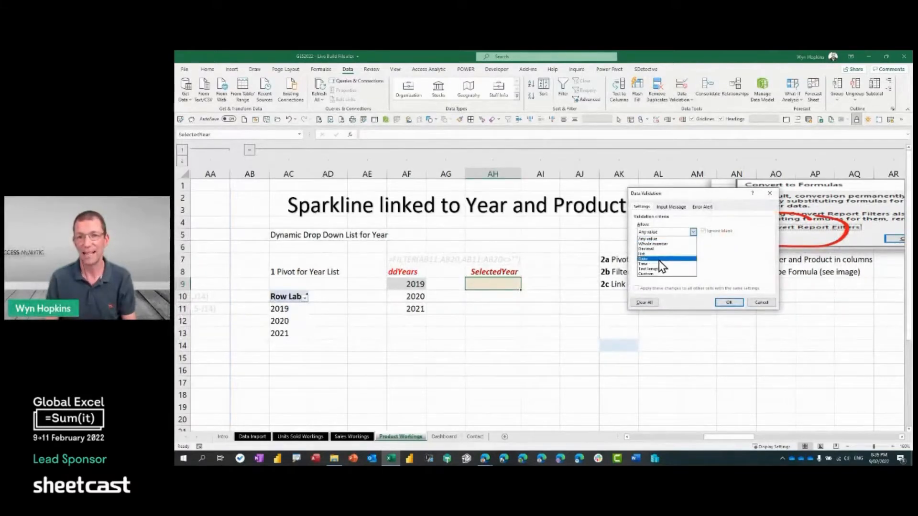
left_click(657, 255)
left_click(678, 263)
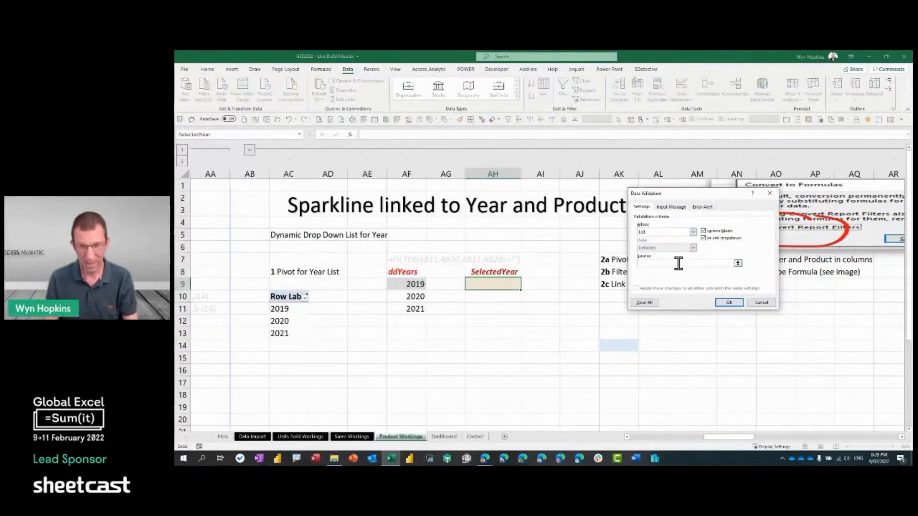
key("F3")
left_click(666, 239)
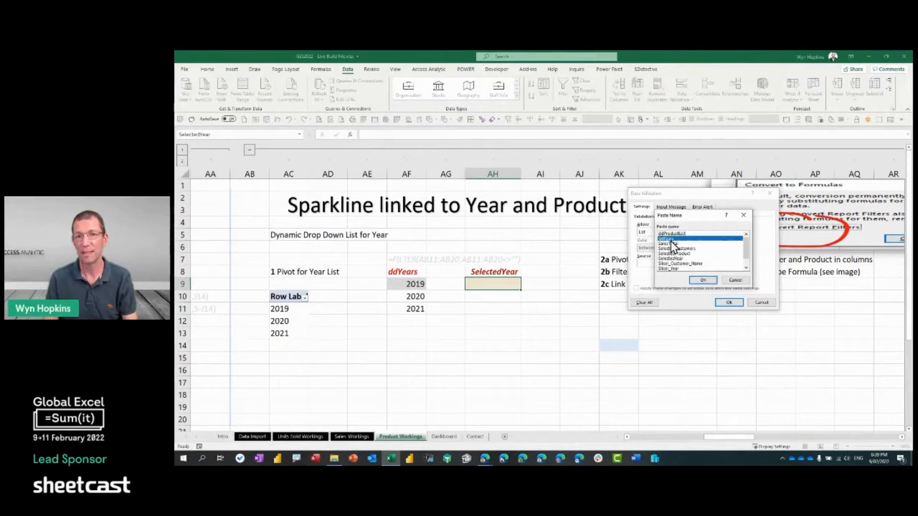
left_click(703, 280)
left_click(729, 303)
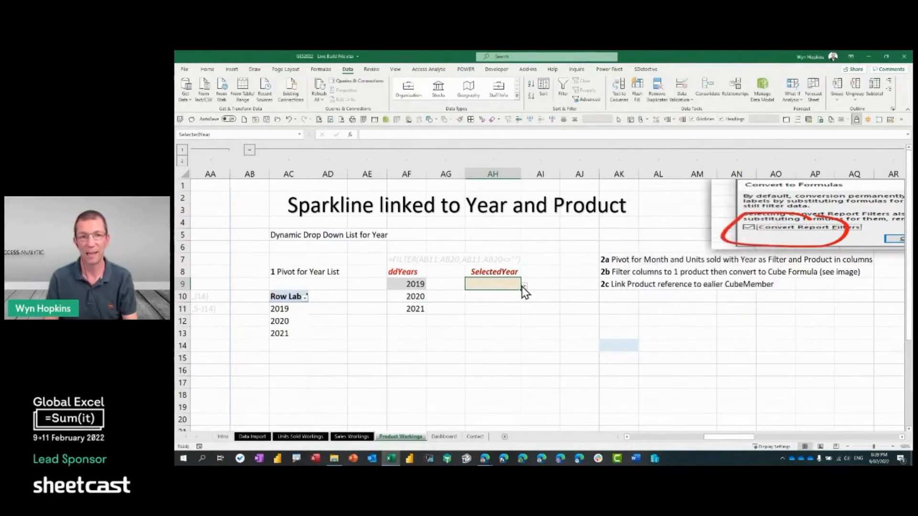
Choose 2020 from the drop-down in the SelectedYear cell and centre the value horizontally.
left_click(524, 286)
left_click(498, 301)
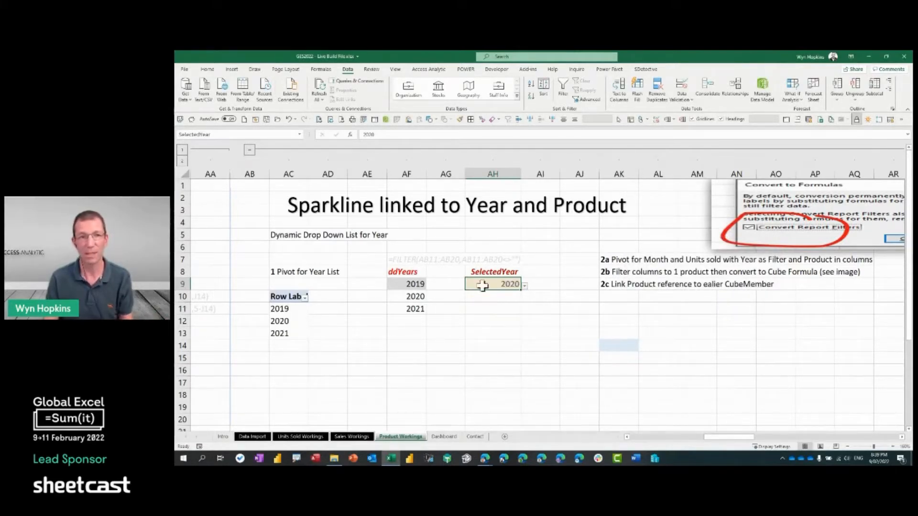
left_click(208, 69)
left_click(343, 96)
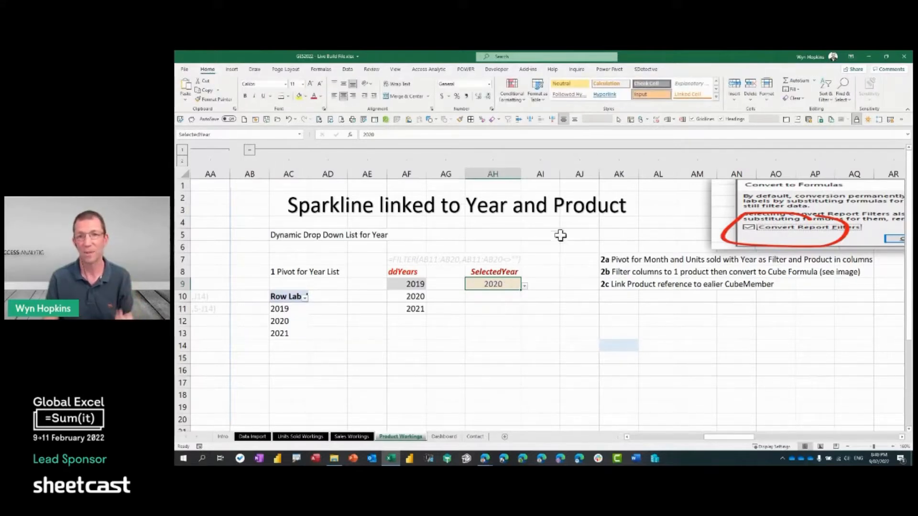
Insert a PivotTable from the workbook's data model in cell AK14 of the existing Product Workings sheet.
left_click(624, 343)
key("Right")
key("Right")
key("Right")
key("Right")
key("Right")
key("Right")
key("Right")
key("Right")
key("Right")
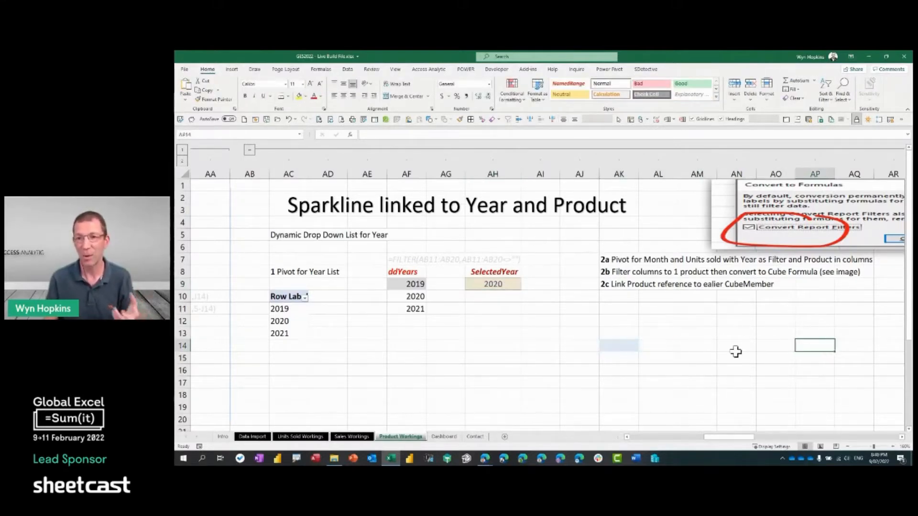
key("Right")
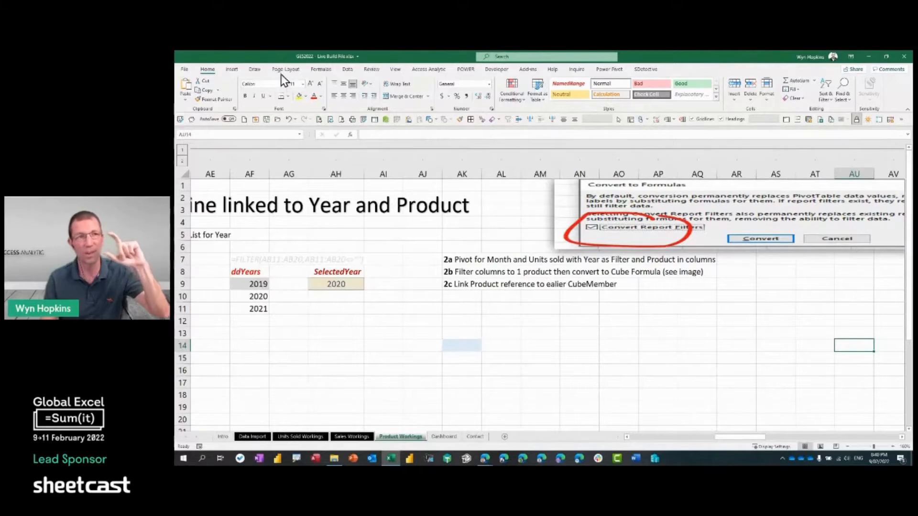
left_click(232, 69)
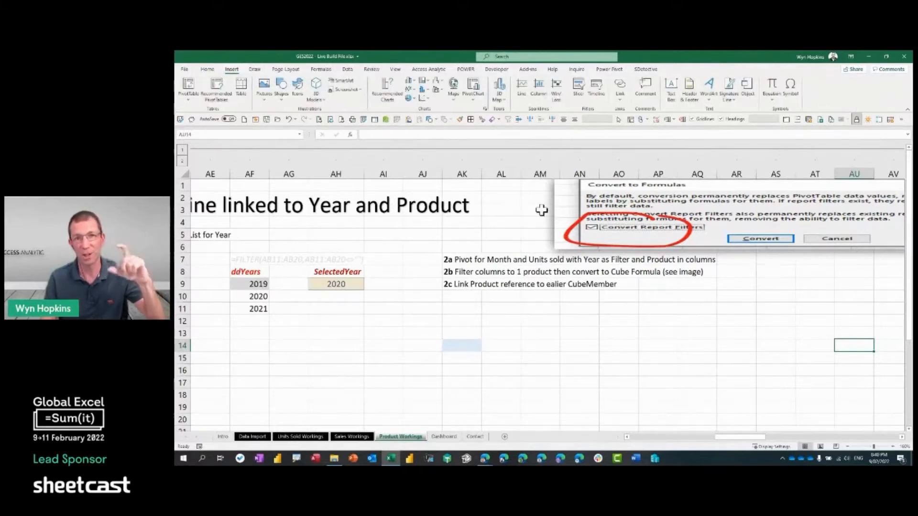
left_click(453, 353)
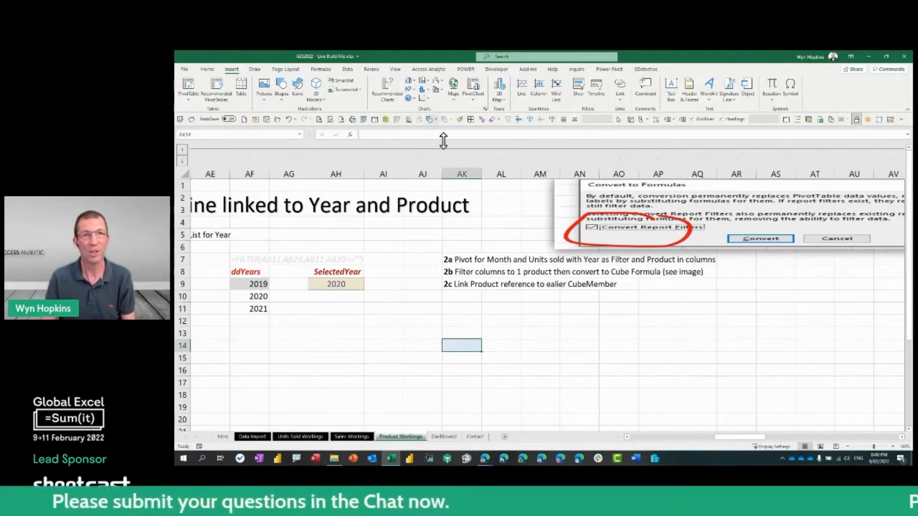
left_click(190, 87)
left_click(645, 271)
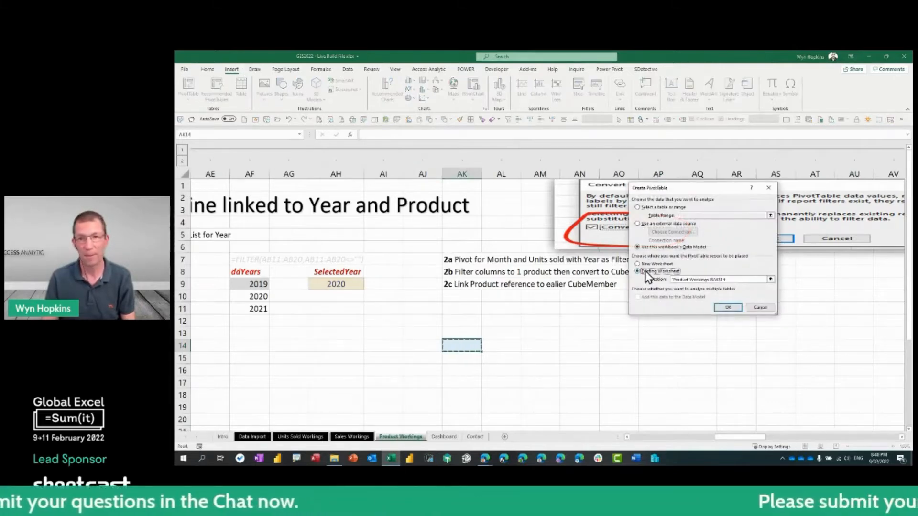
left_click(727, 307)
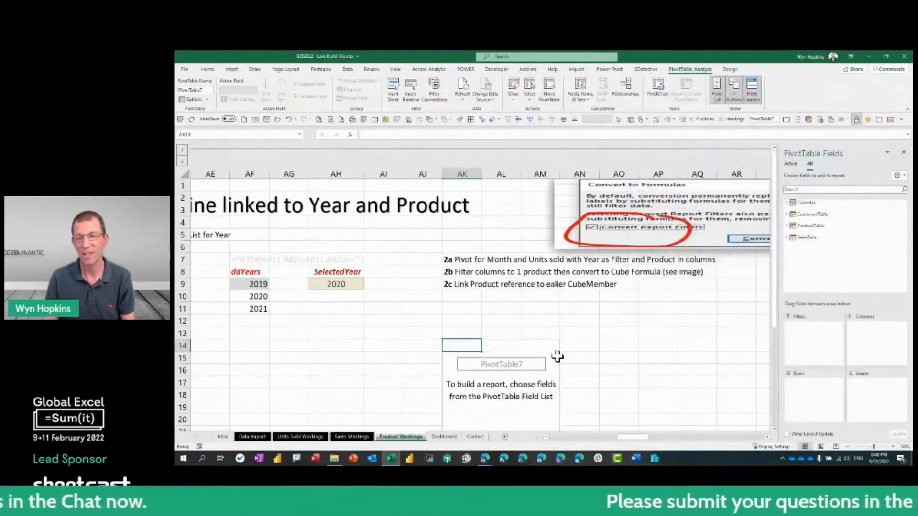
Add Year from the Calendar table as the new PivotTable's report filter and set it to 2020.
scroll(526, 353, "down", 1)
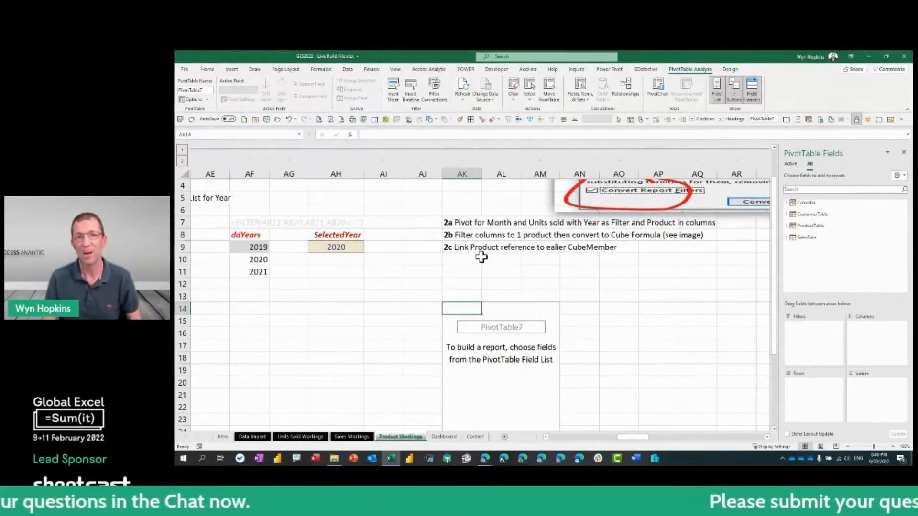
left_click(787, 202)
left_click_drag(809, 217, 818, 345)
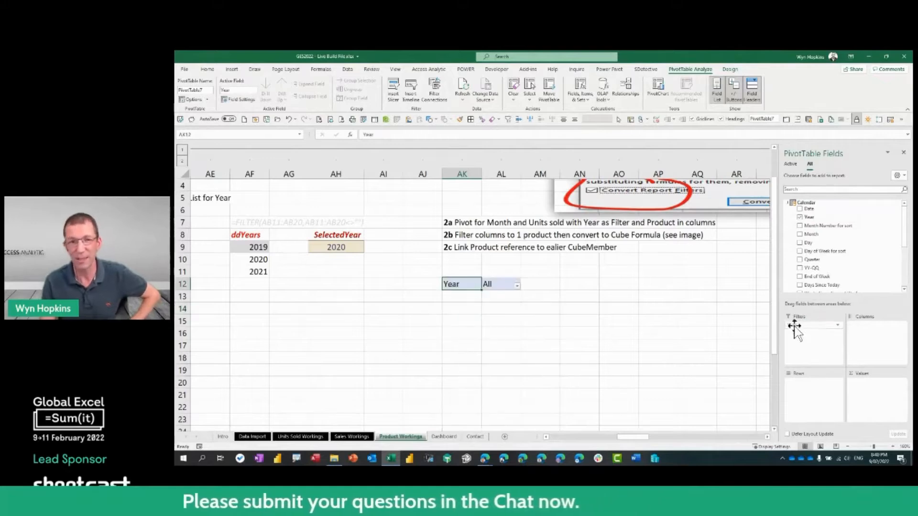
left_click(518, 285)
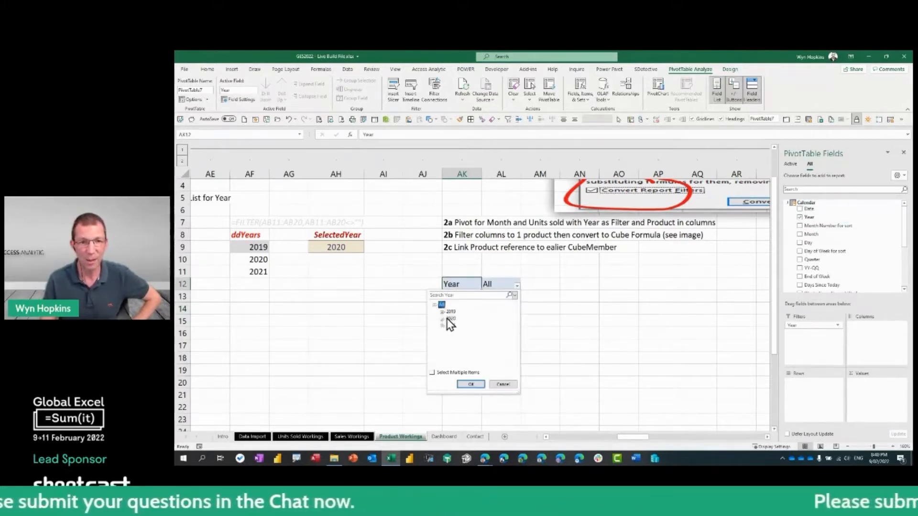
left_click(451, 318)
left_click(471, 385)
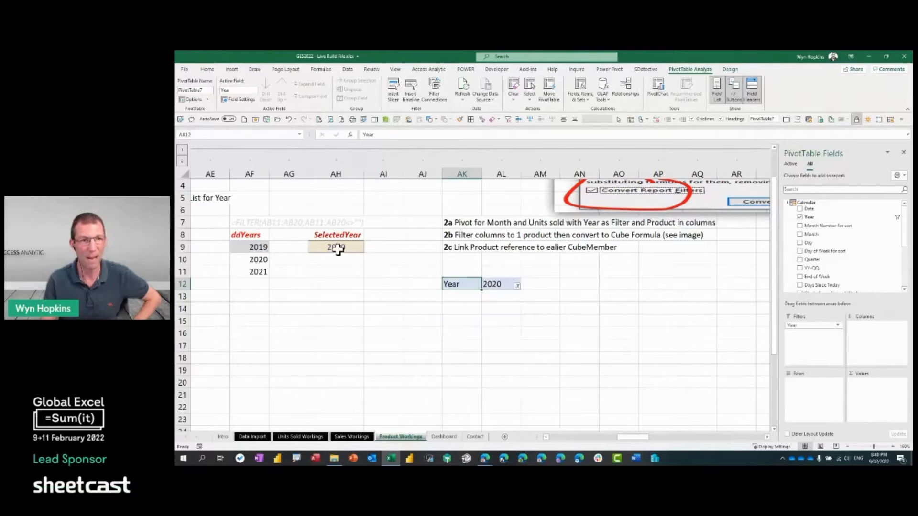
Add Month from the Calendar table to the PivotTable's rows and the Units Sold measure from SalesData to its values.
left_click_drag(811, 235, 809, 410)
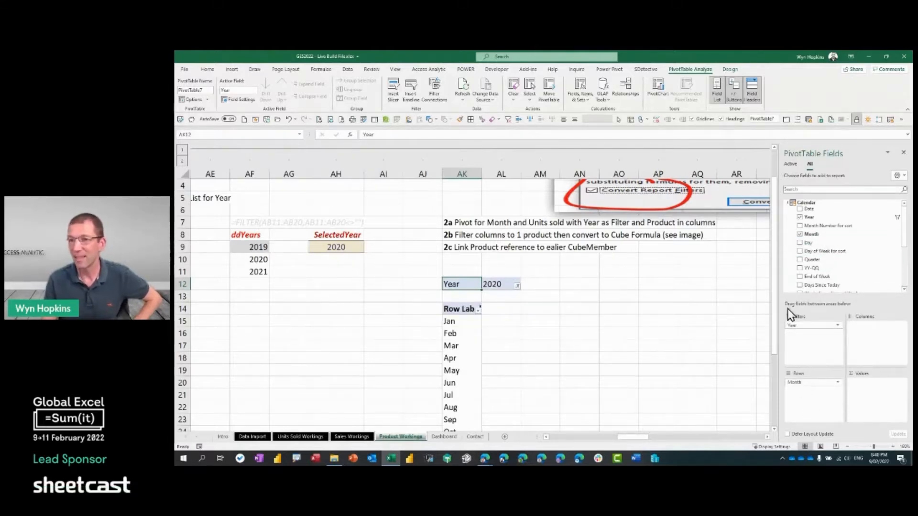
scroll(808, 263, "down", 5)
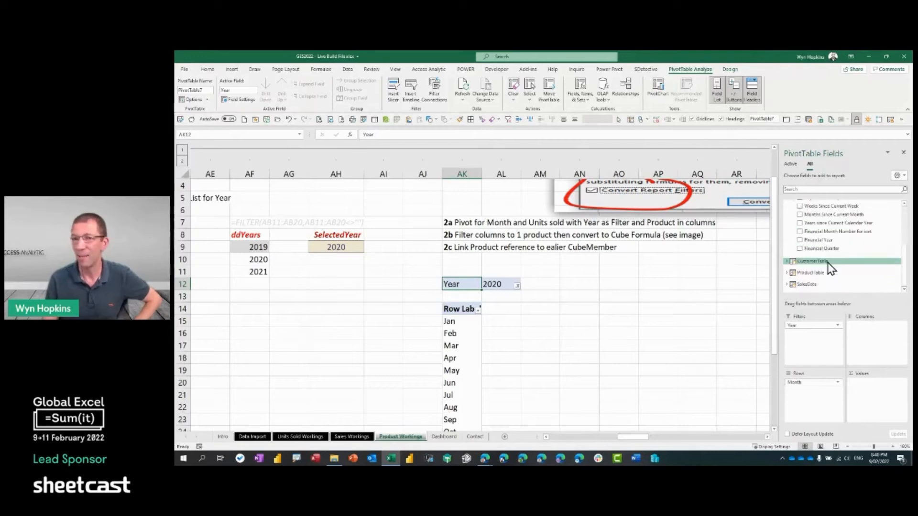
scroll(828, 262, "up", 1)
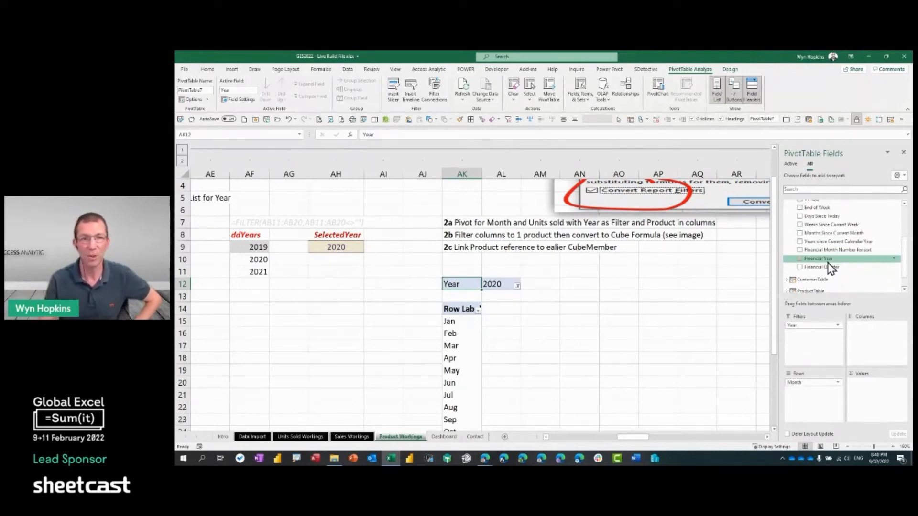
scroll(844, 263, "up", 2)
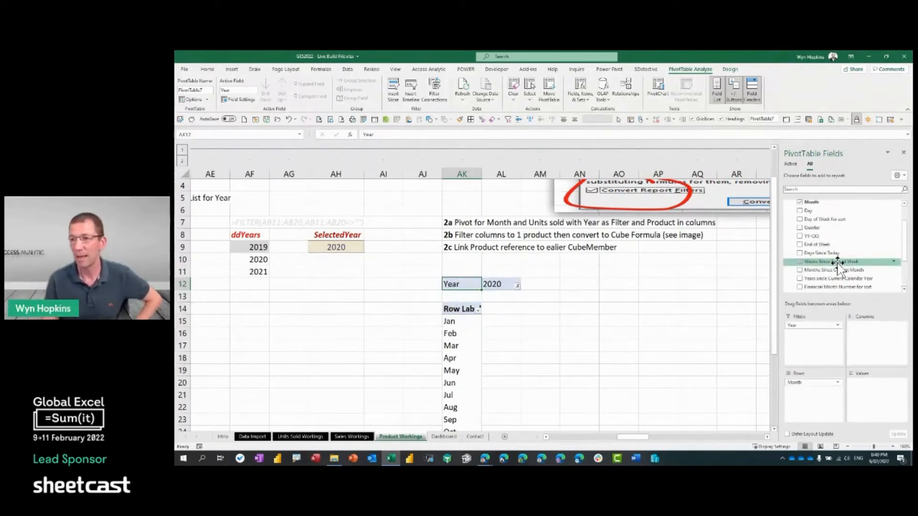
mouse_move(624, 439)
left_mouse_down()
mouse_move(498, 442)
mouse_move(626, 450)
left_mouse_up()
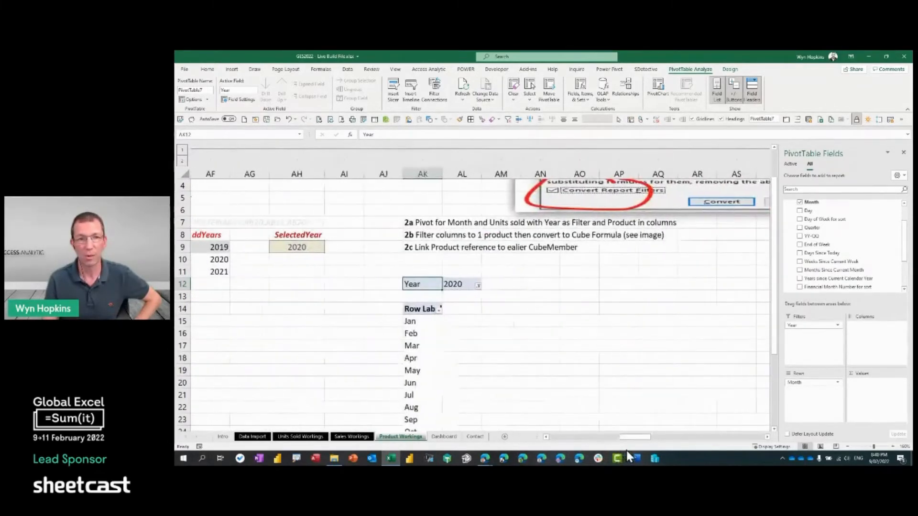
left_click(419, 348)
scroll(810, 280, "down", 6)
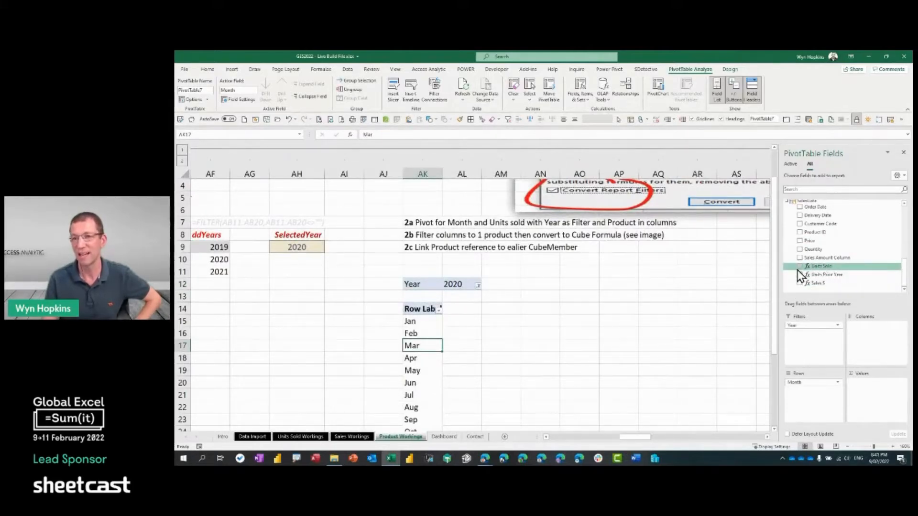
left_click(800, 267)
scroll(457, 363, "down", 2)
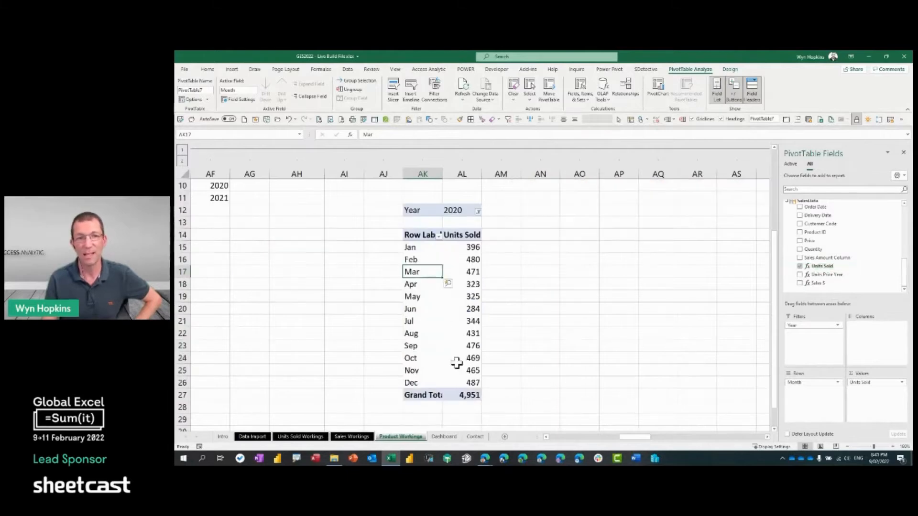
scroll(471, 384, "up", 3)
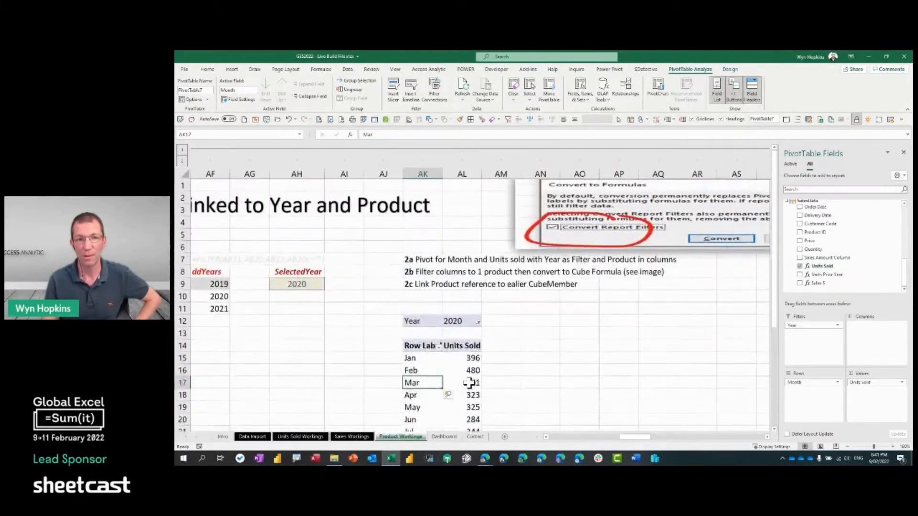
scroll(469, 383, "down", 2)
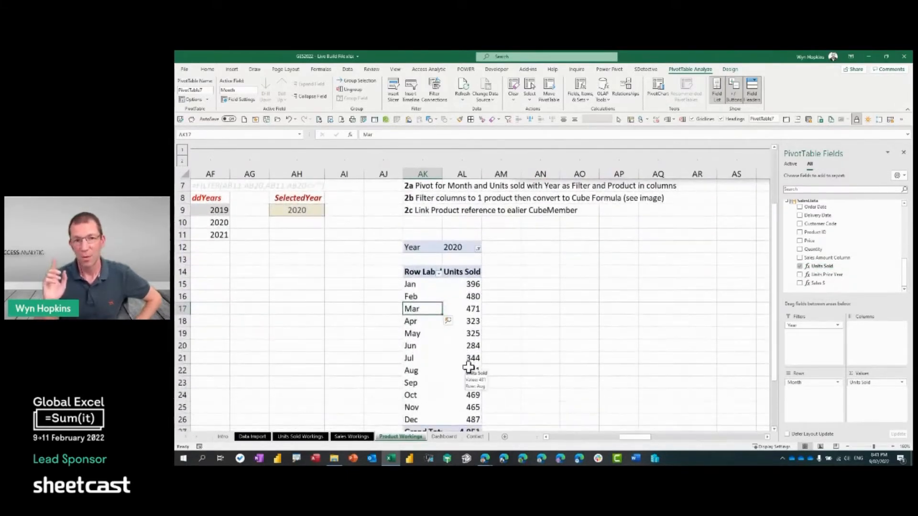
scroll(469, 367, "down", 1)
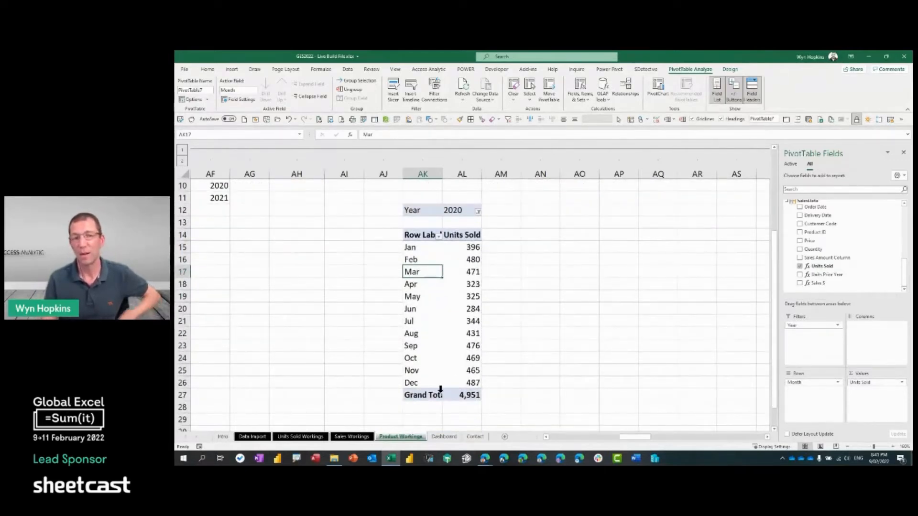
scroll(441, 389, "up", 2)
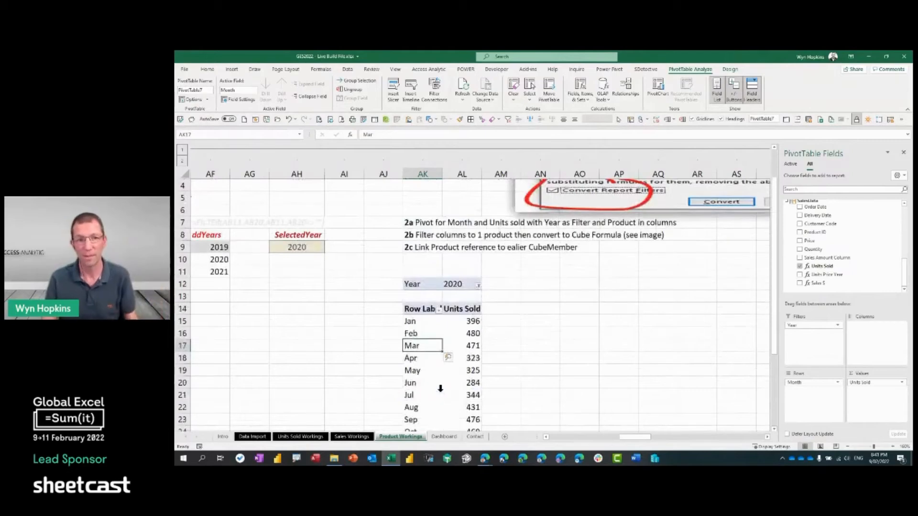
Add Product Name from ProductTable to the columns of the Units Sold PivotTable.
left_click(470, 322)
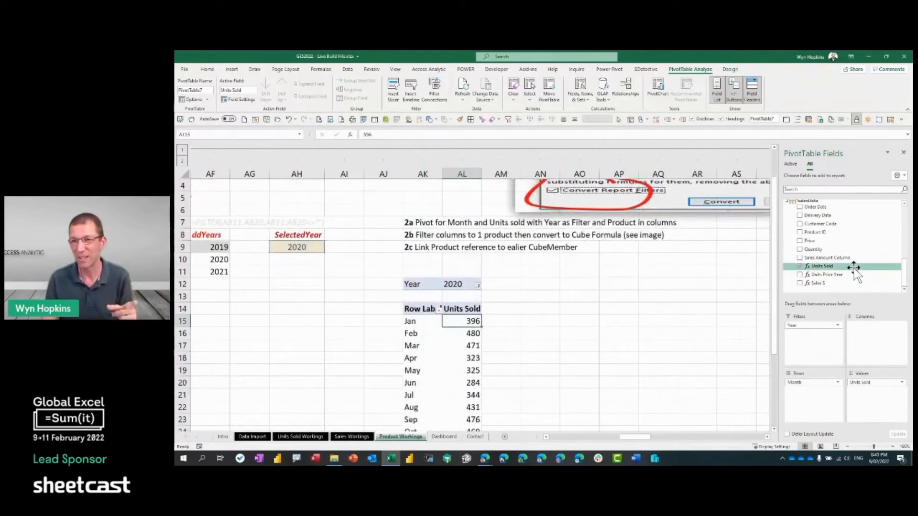
scroll(856, 254, "up", 3)
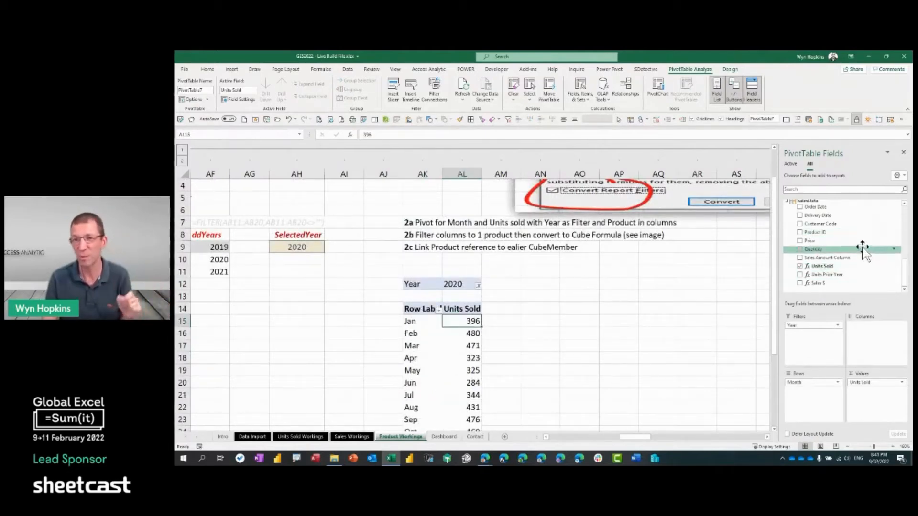
left_click(788, 227)
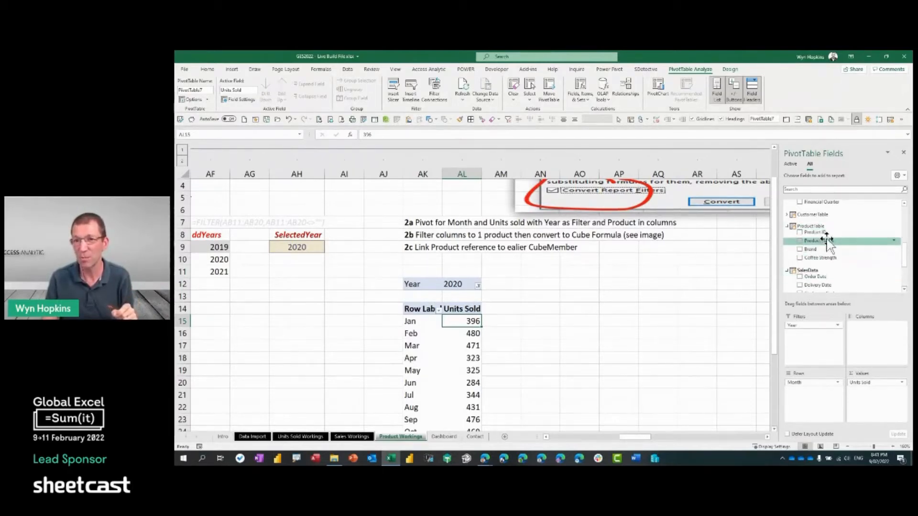
left_click_drag(808, 241, 873, 342)
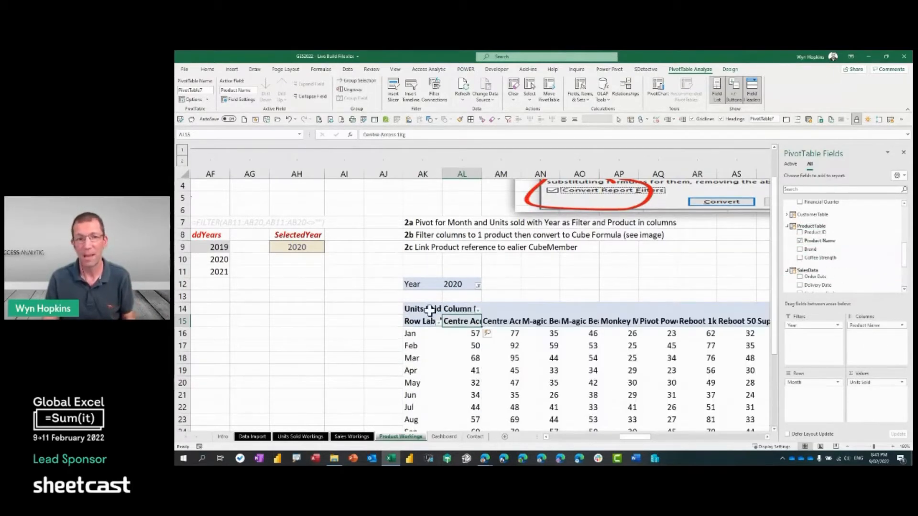
Filter the PivotTable columns to keep only the Centre Across 1Kg product and remove the Grand Total column.
right_click(461, 325)
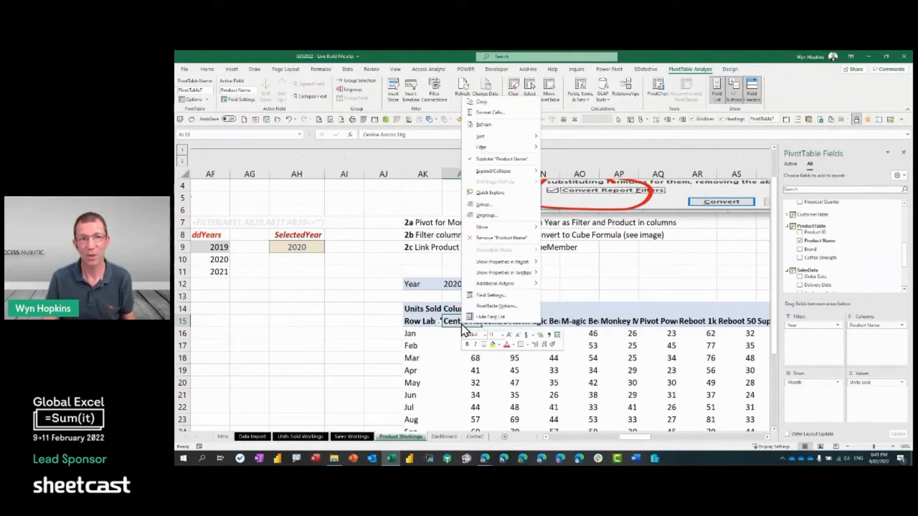
mouse_move(507, 147)
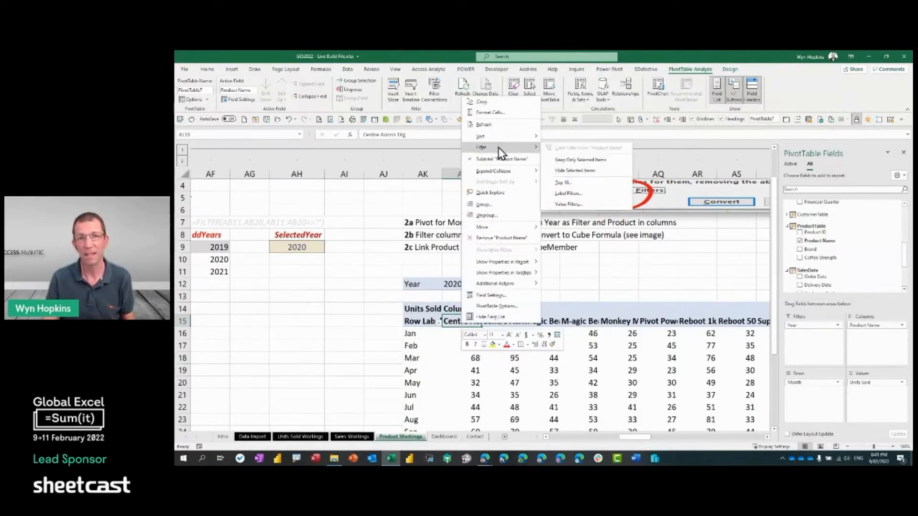
left_click(598, 162)
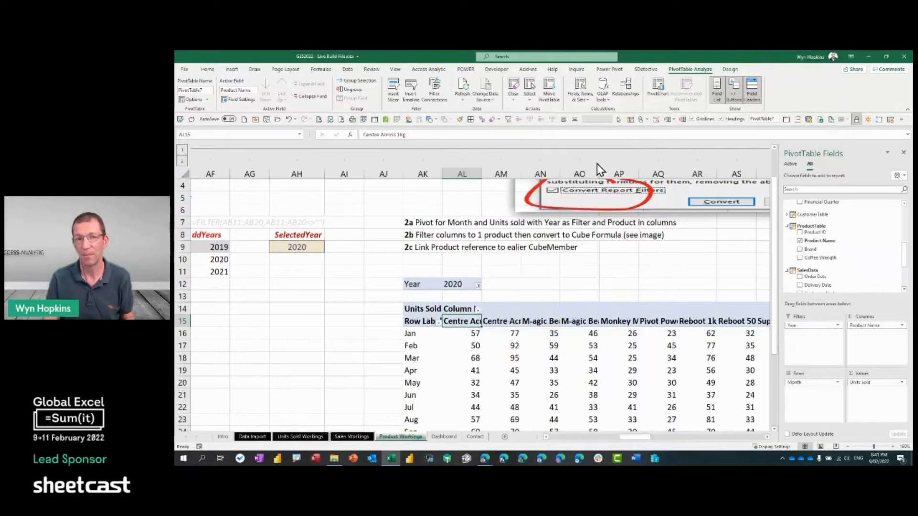
right_click(509, 325)
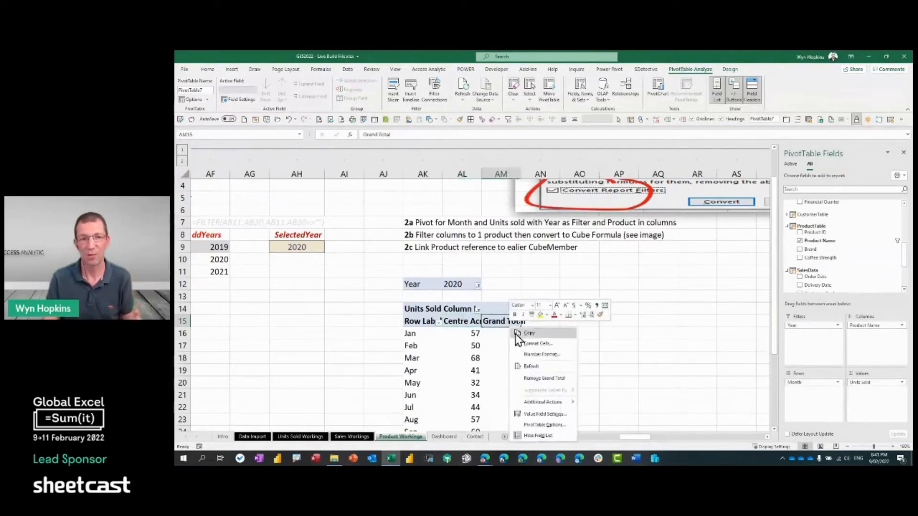
left_click(529, 378)
Convert the PivotTable to cube formulas with the report filters converted as well.
scroll(484, 372, "down", 2)
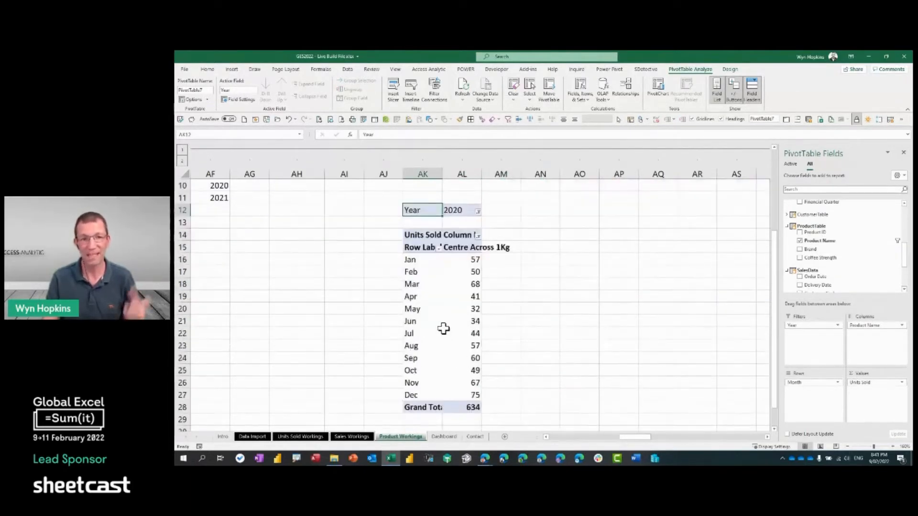
scroll(444, 329, "up", 1)
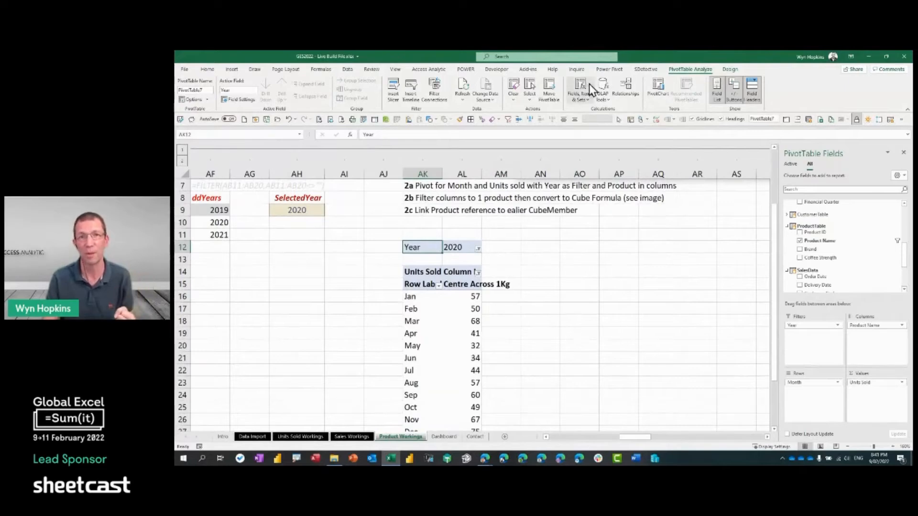
left_click(601, 94)
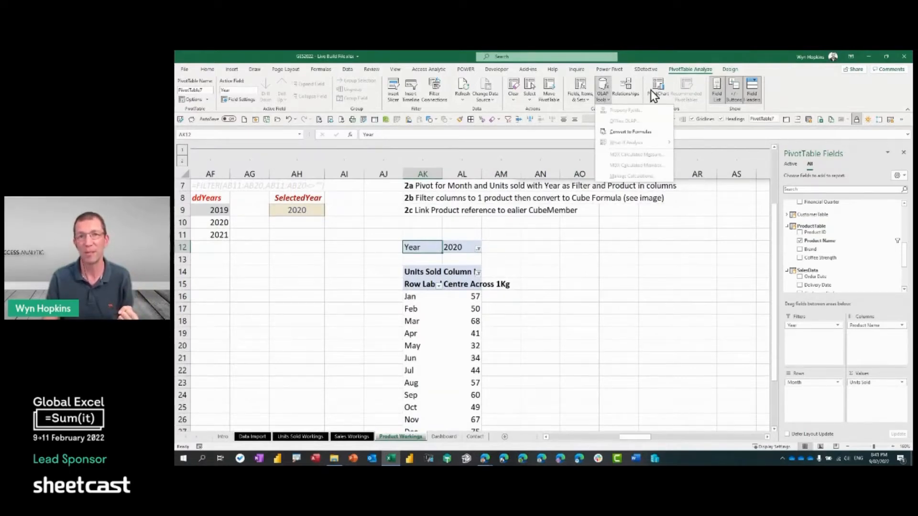
left_click(621, 132)
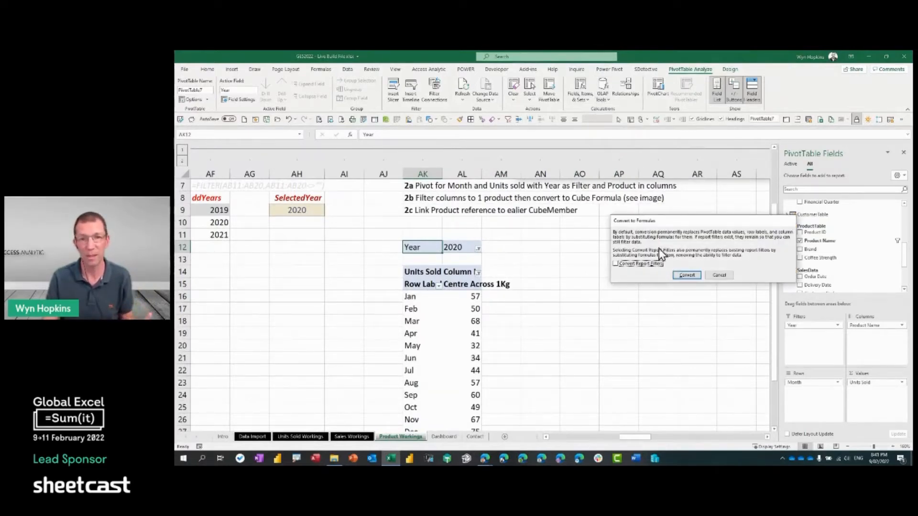
left_click_drag(637, 222, 550, 212)
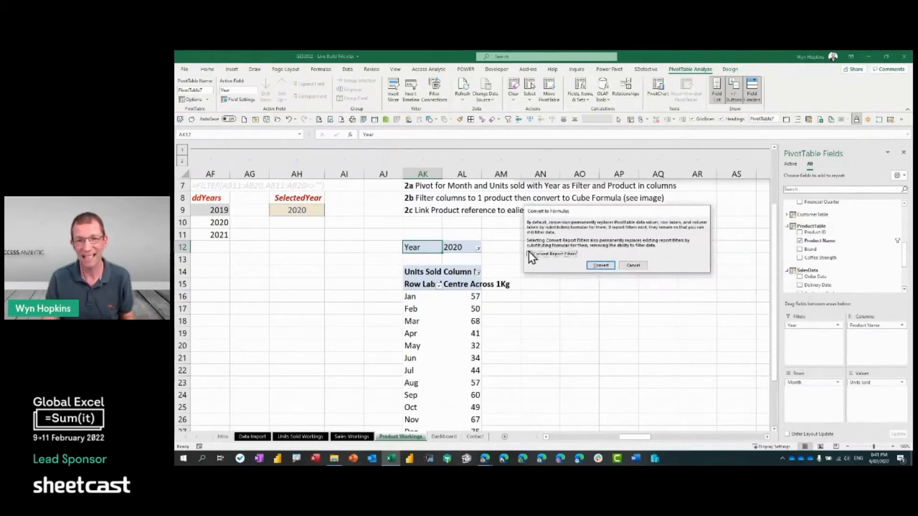
left_click(530, 254)
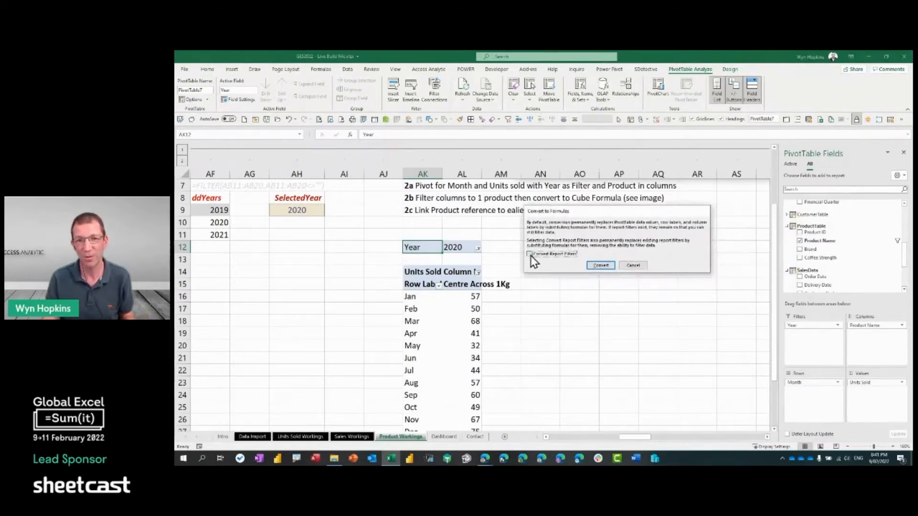
left_click(607, 268)
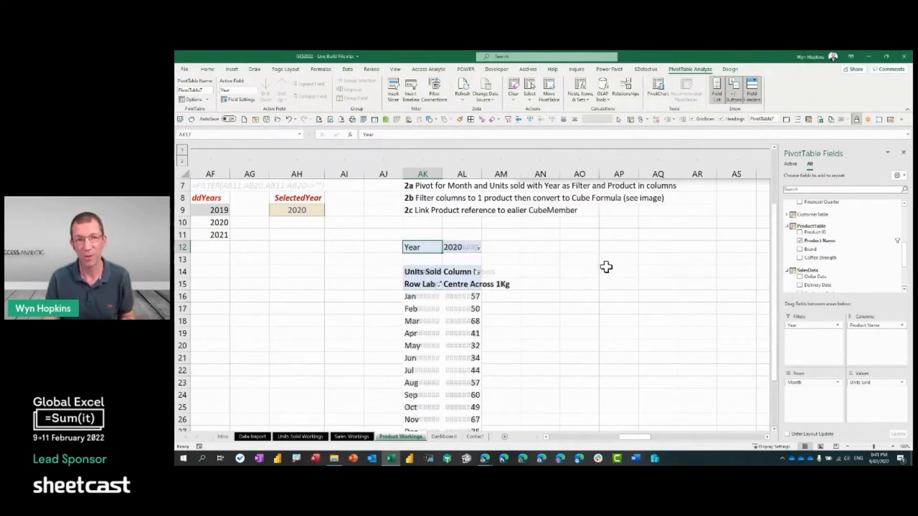
Fill the product header in AL15 yellow and replace its formula with a link to the product cube member in J12.
left_click(462, 249)
left_click(478, 287)
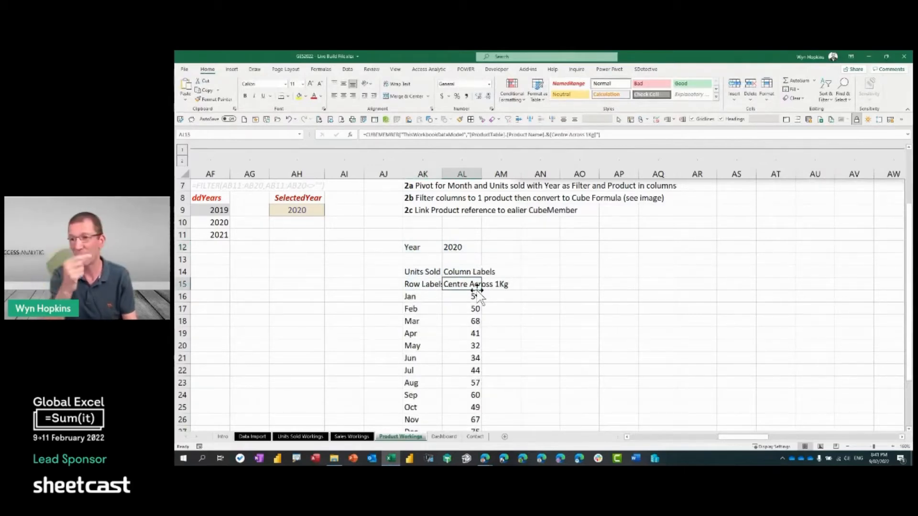
left_click(299, 96)
type("=")
key("Left")
key("Left")
key("Left")
key("Left")
key("Left")
key("Left")
key("Left")
key("Left")
key("Left")
key("Left")
key("Left")
key("Left")
key("Left")
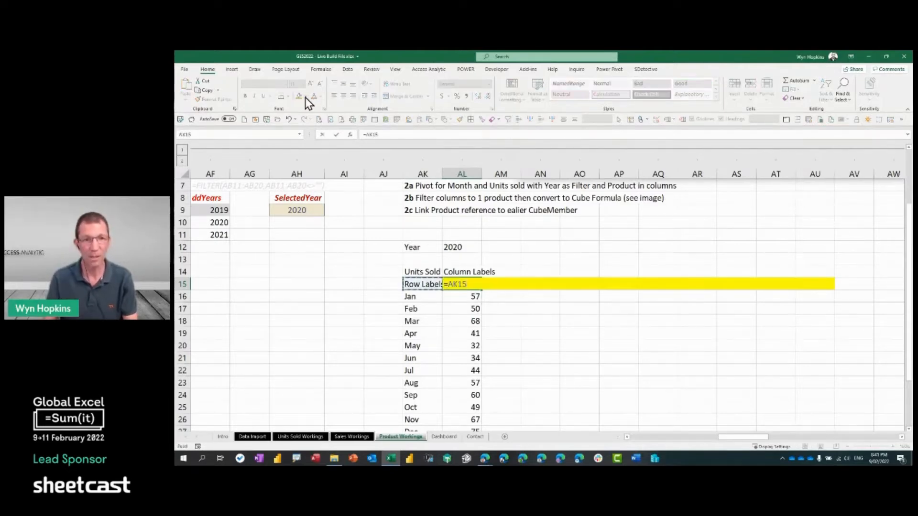
key("Left")
key("Left")
key("Left")
key("Left")
key("Left")
key("Left")
key("Left")
key("Left")
key("Left")
key("Left")
key("Left")
key("Left")
key("Left")
key("Left")
key("Left")
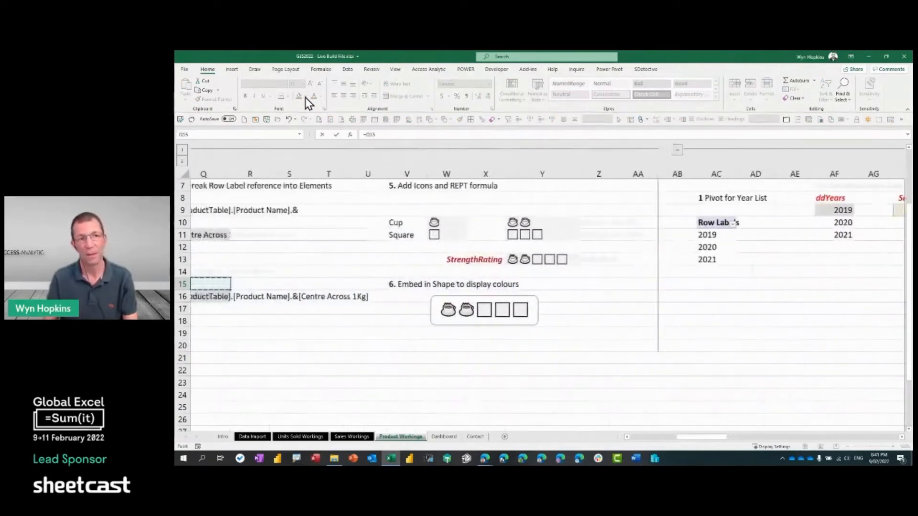
key("Left")
key("Left")
key("Left")
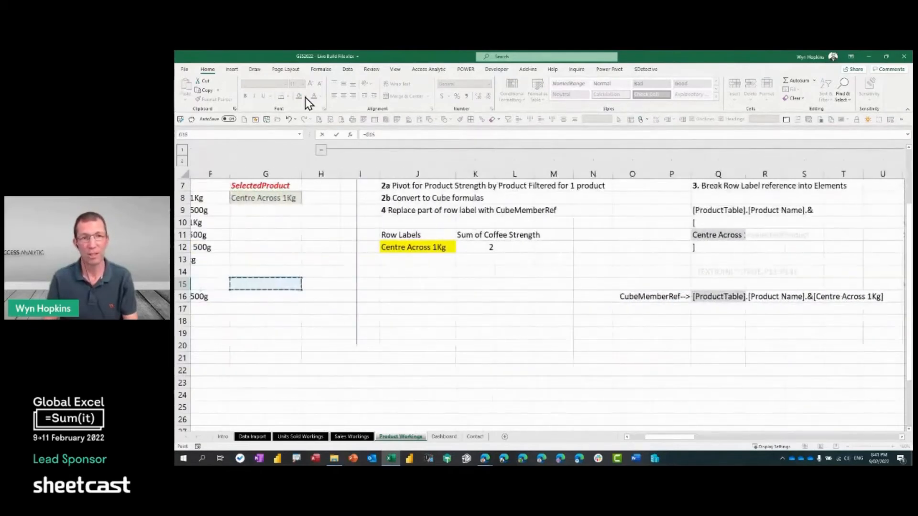
left_click(437, 249)
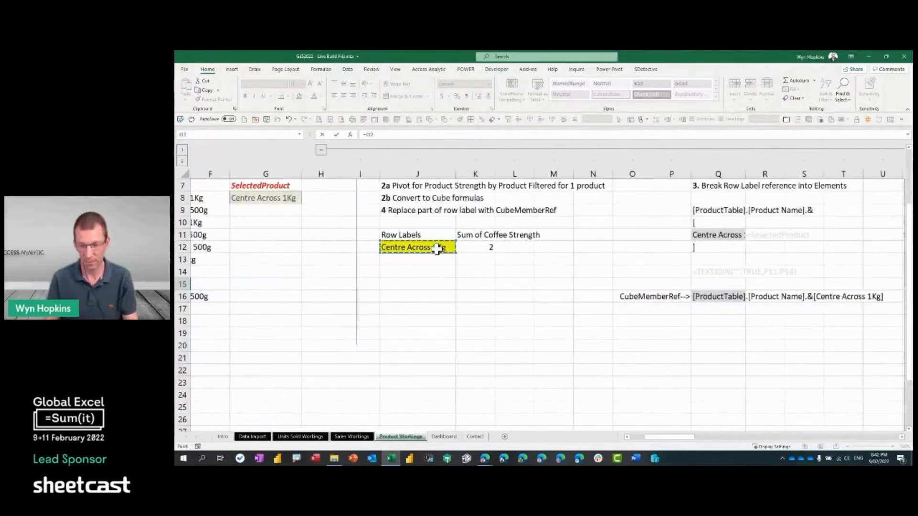
key("Tab")
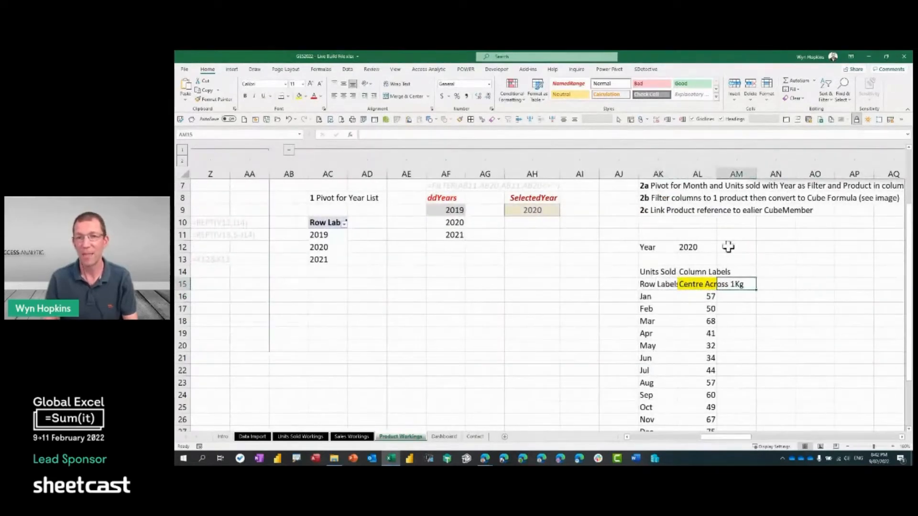
Link the year element in BA11 of the Calendar reference breakdown to the SelectedYear value in AH9.
left_click(699, 247)
double_click(697, 248)
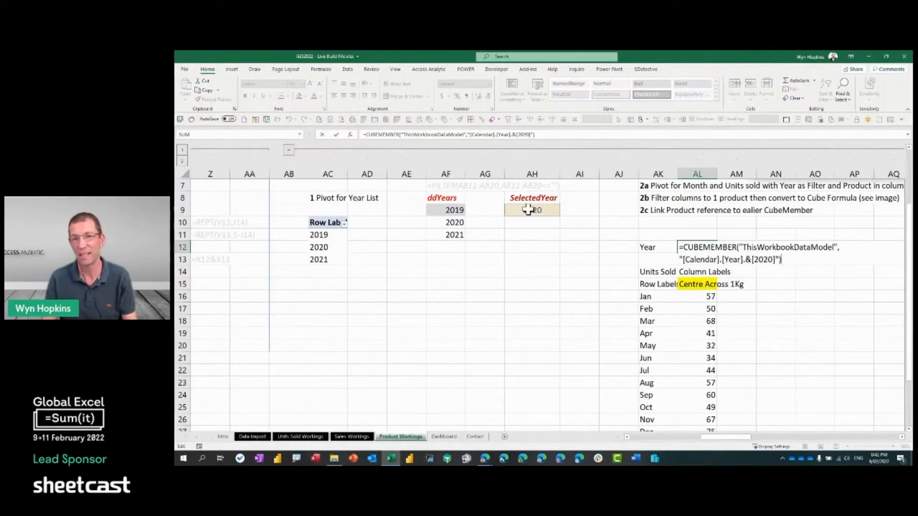
key("Escape")
key("Right")
key("Right")
key("Right")
key("Right")
key("Right")
key("Right")
key("Right")
key("Right")
key("Right")
key("Right")
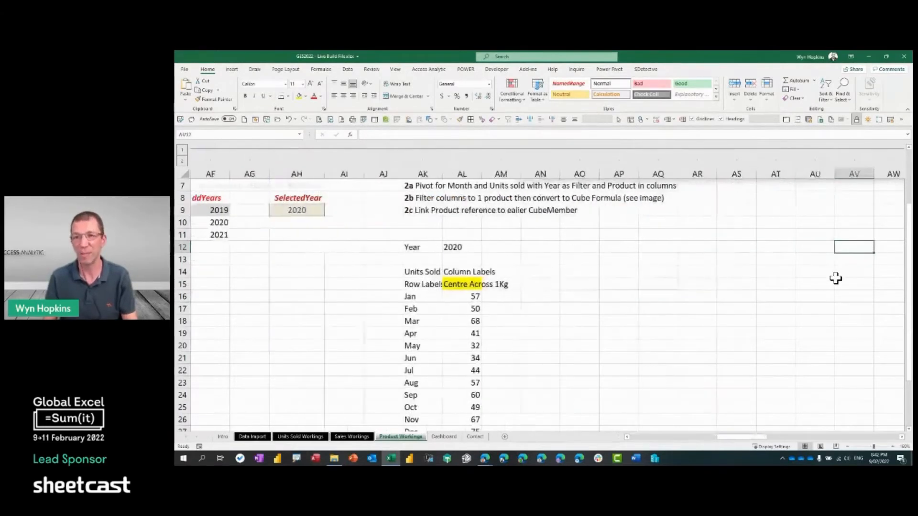
key("Right")
key("Right")
key("Right")
key("Right")
key("Right")
key("Right")
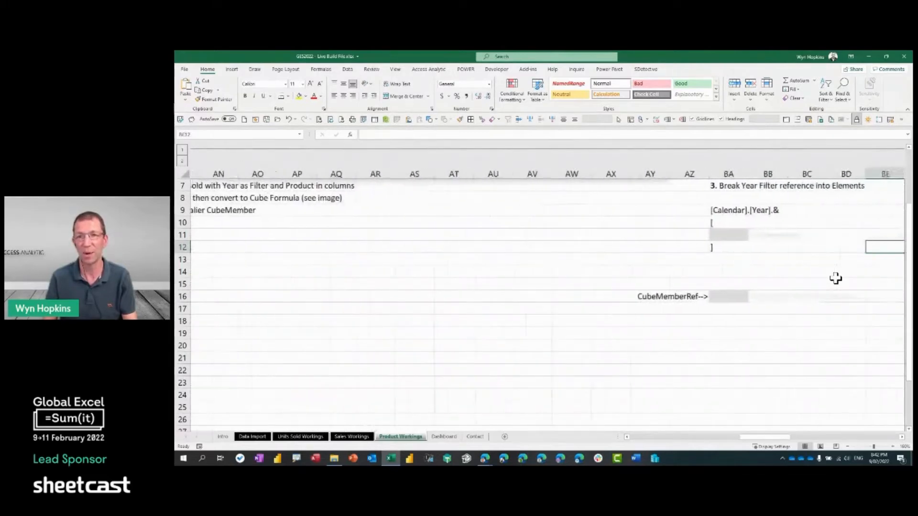
key("Up")
key("Left")
type("=")
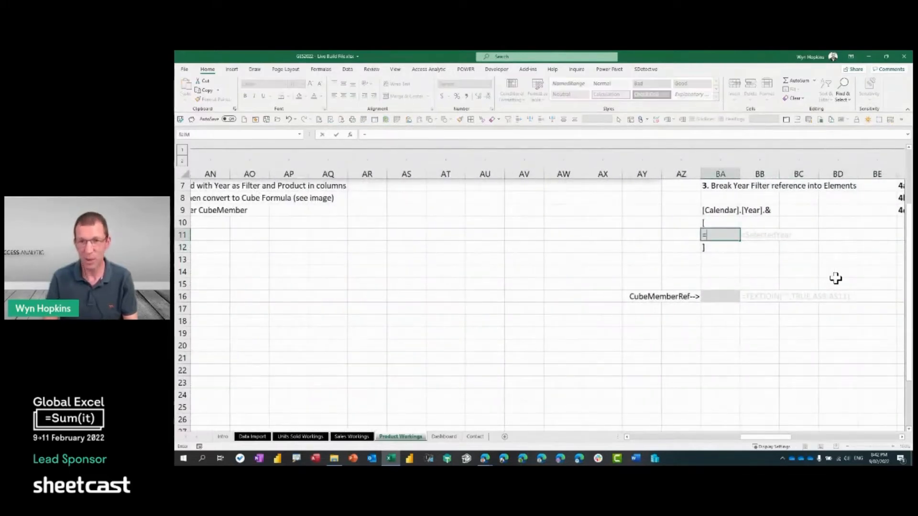
left_click_drag(775, 439, 747, 440)
left_click(329, 207)
key("Return")
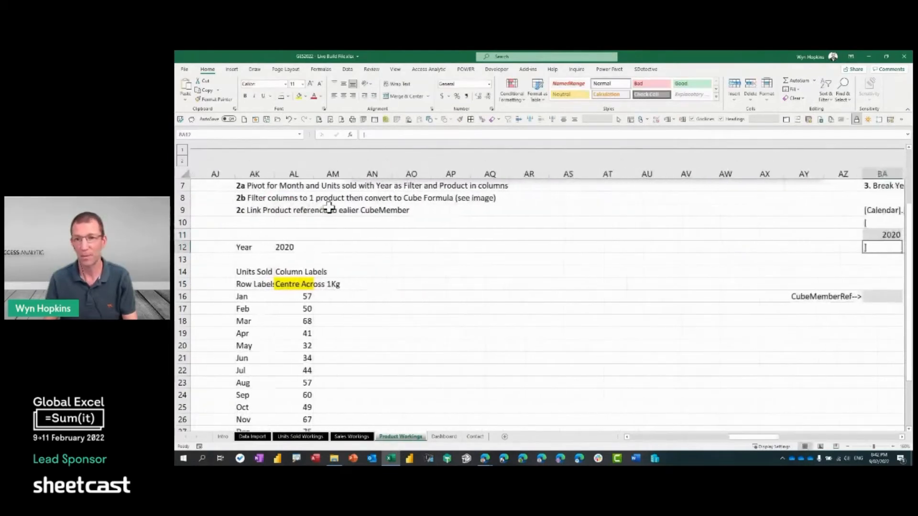
Build the CubeMemberRef in BA16 with =TEXTJOIN("",,BA9:BA12).
key("Down")
key("Down")
key("Down")
key("Down")
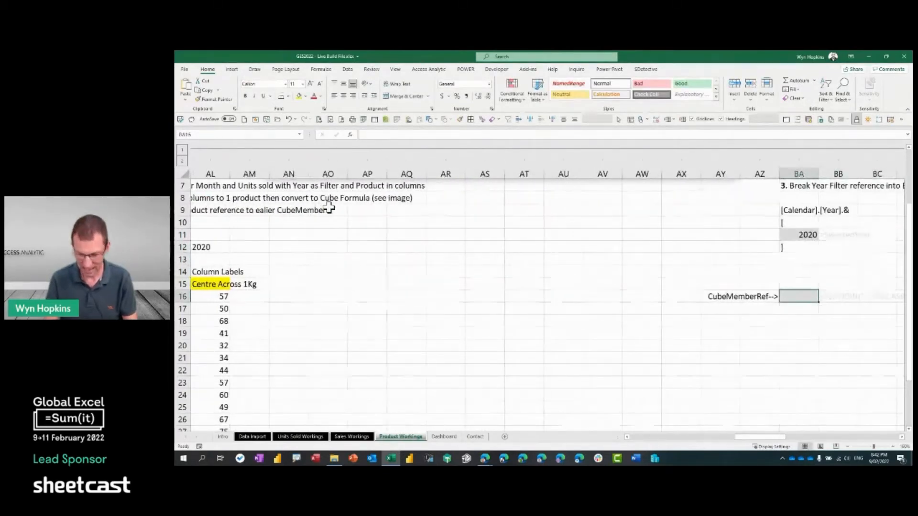
type("=tex")
key("Tab")
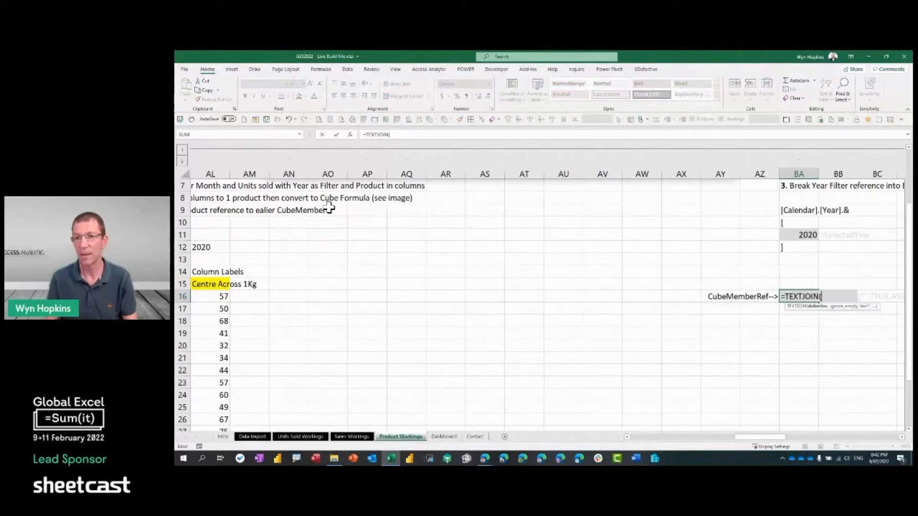
type("\"\"")
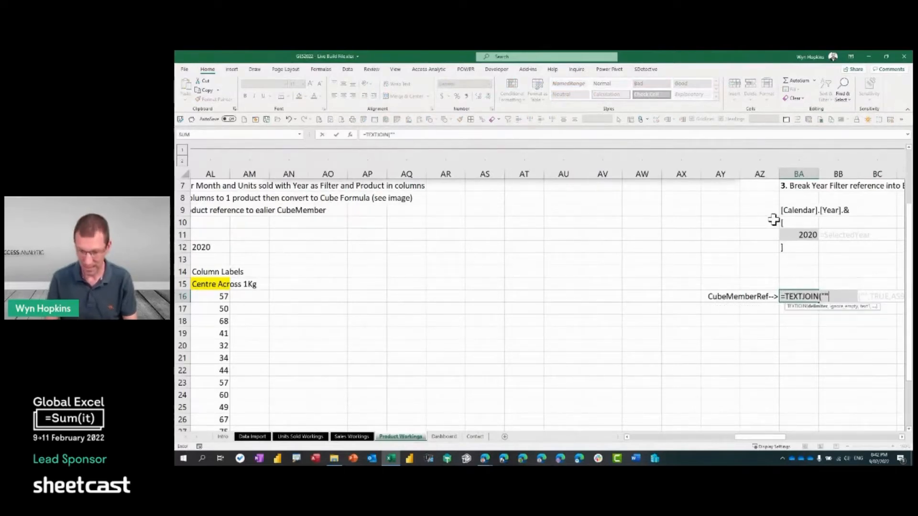
type(",,")
left_click_drag(802, 204, 799, 247)
key("ctrl+Return")
Widen column BA so the full cube member reference in BA16 fits.
key("Right")
key("Right")
key("Right")
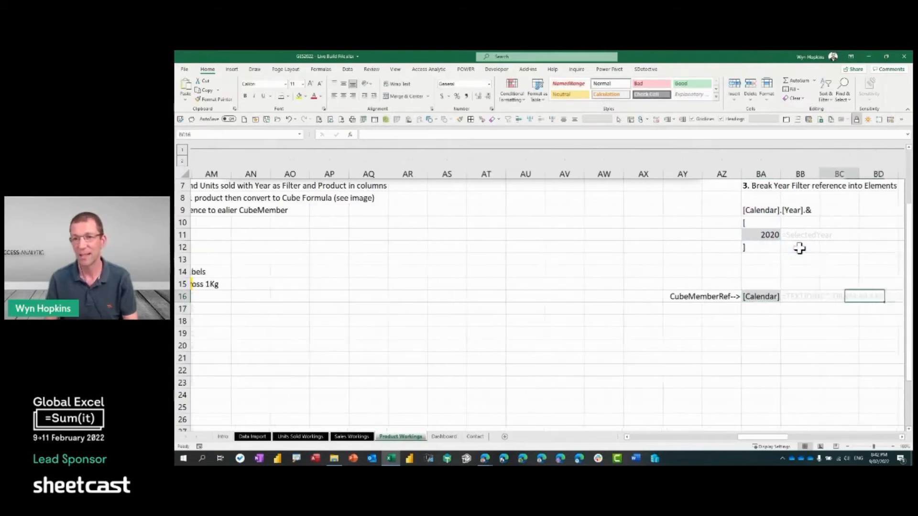
key("Left")
key("Left")
key("Left")
key("Left")
key("Right")
key("F2")
key("Escape")
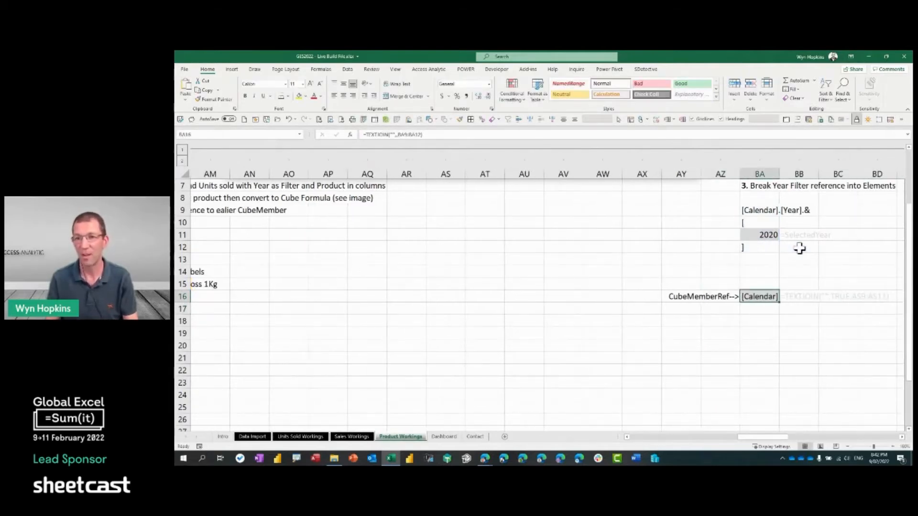
left_click_drag(780, 175, 854, 178)
Replace the hard-coded member expression in AL12's CUBEMEMBER formula with a reference to BA16.
key("Left")
key("Left")
key("Left")
key("Left")
key("Left")
key("Left")
key("Left")
key("Left")
key("Left")
key("Left")
key("Left")
key("Left")
key("Left")
key("Left")
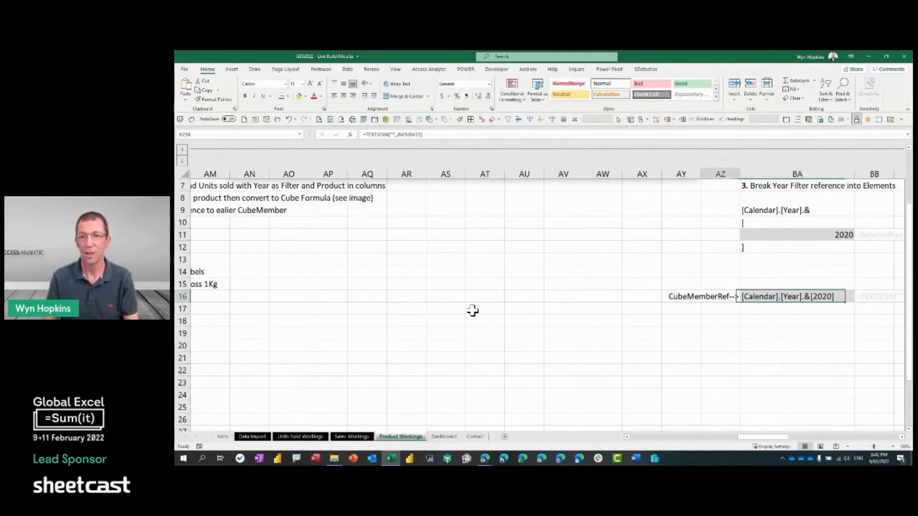
key("Left")
key("Left")
key("Left")
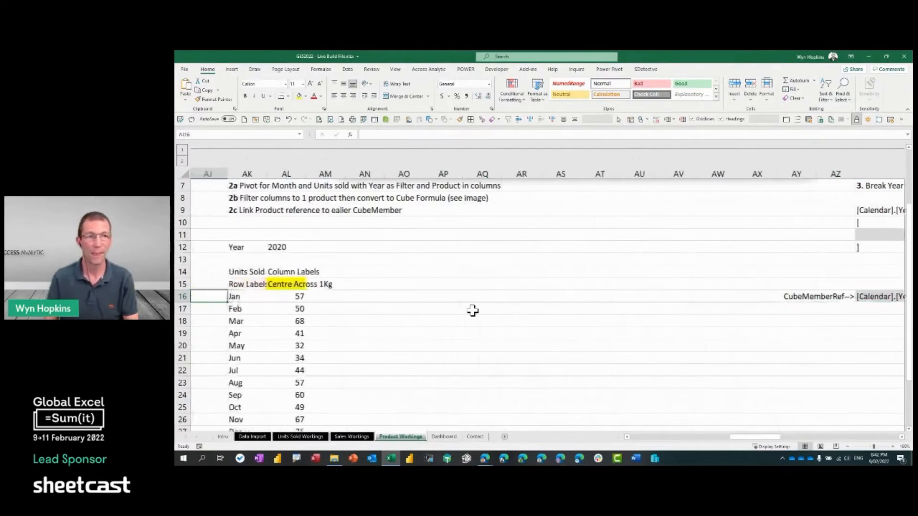
key("Up")
left_click(287, 247)
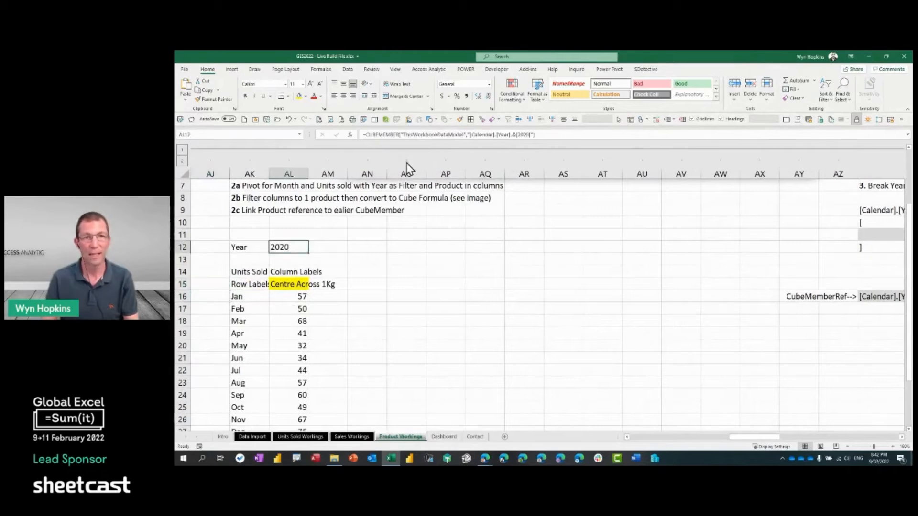
key("F2")
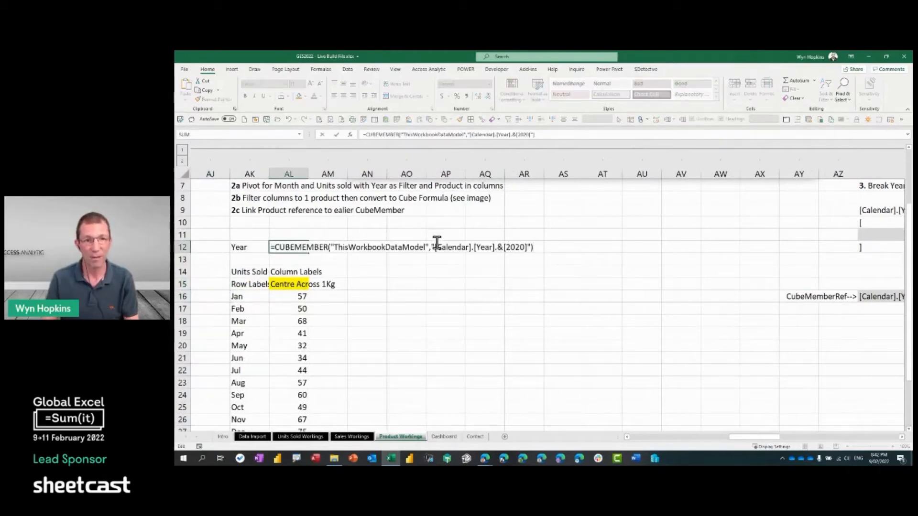
left_click_drag(433, 246, 534, 248)
key("Delete")
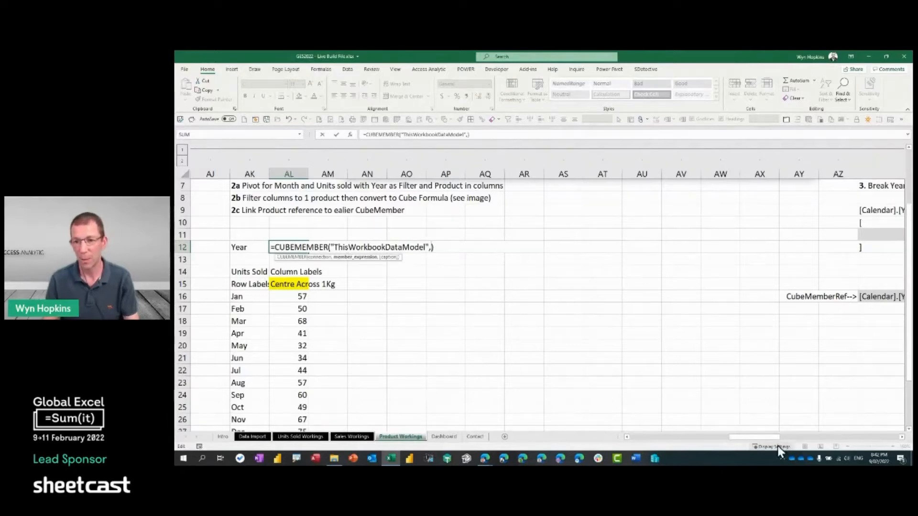
left_click(882, 297)
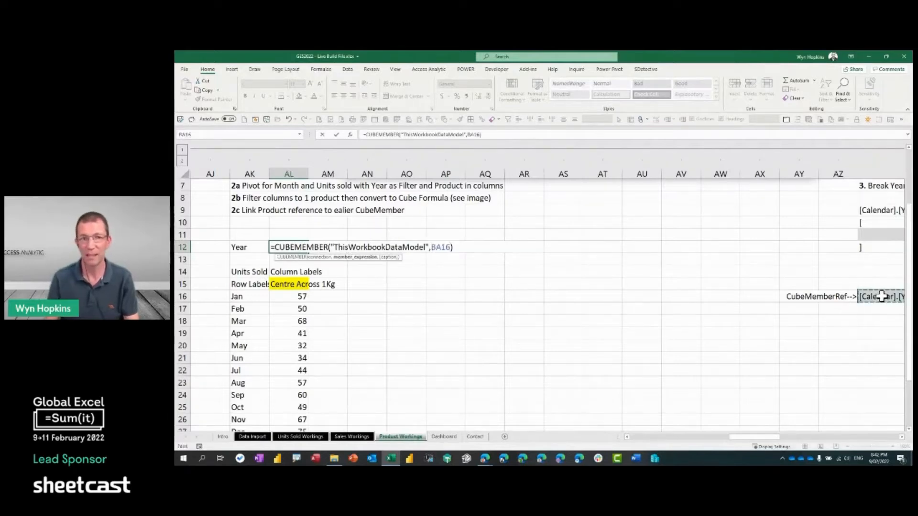
key("Return")
key("Up")
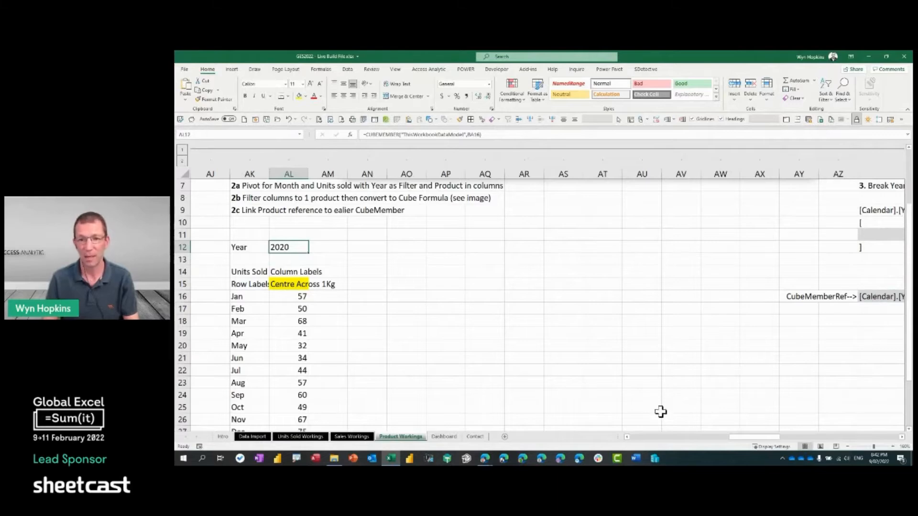
scroll(670, 416, "left", 6)
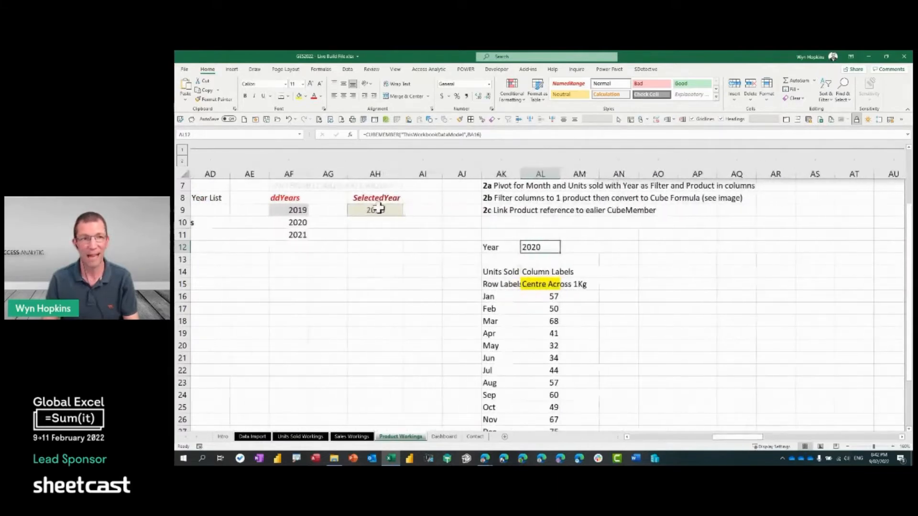
Test the year link by switching SelectedYear in AH9 to 2021 and back to 2020.
left_click(379, 208)
left_click(406, 212)
left_click(373, 225)
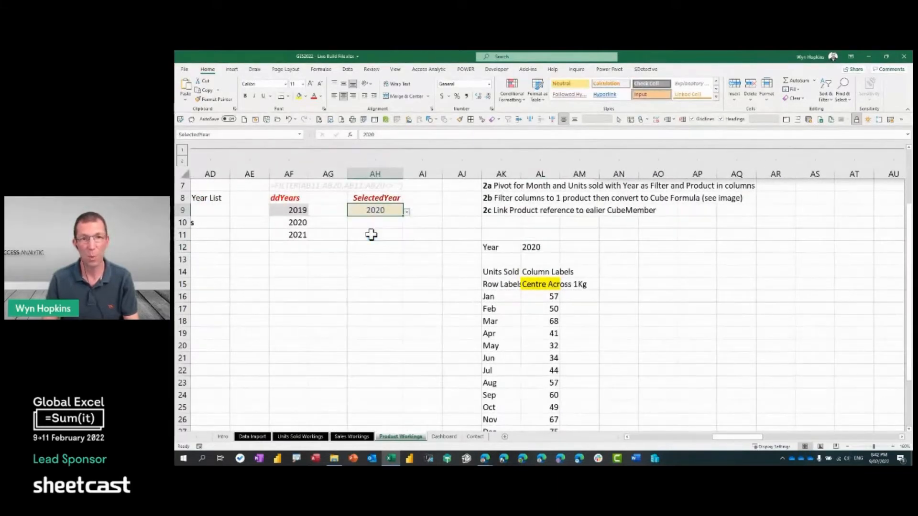
left_click(406, 212)
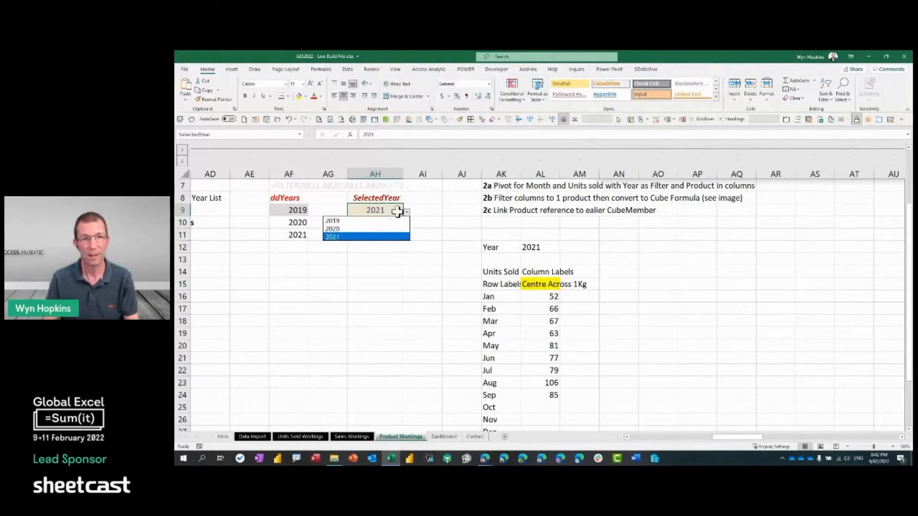
left_click(372, 226)
Insert a line sparkline of the monthly units sold in AL16:AL27, placed in BF3 under the Units Sold heading.
scroll(603, 290, "down", 1)
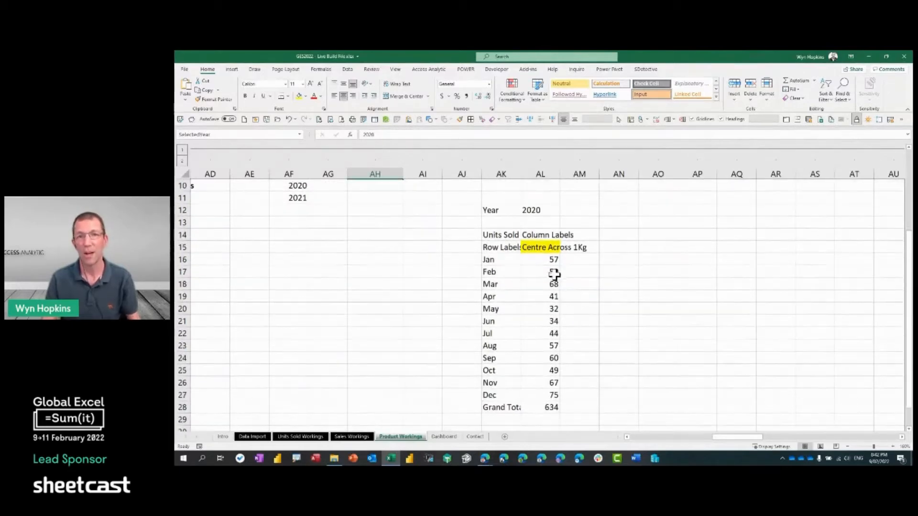
left_click_drag(550, 260, 535, 393)
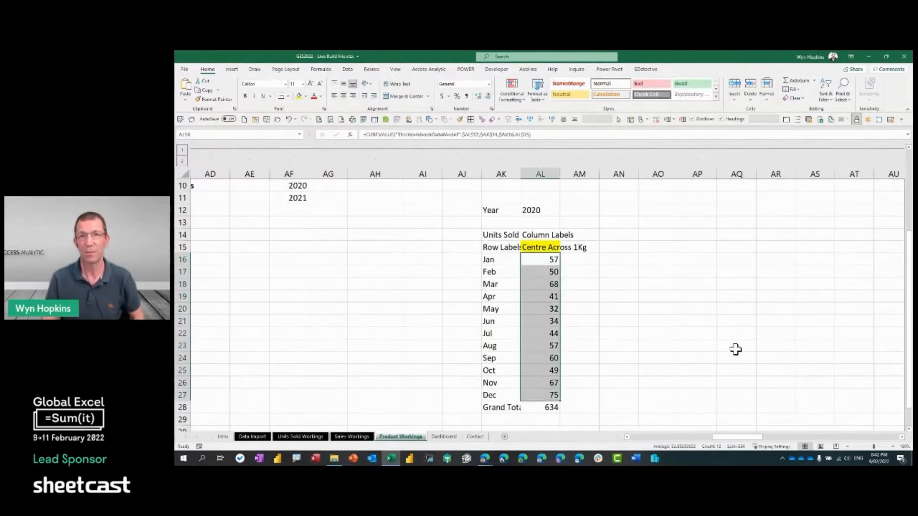
left_click(230, 71)
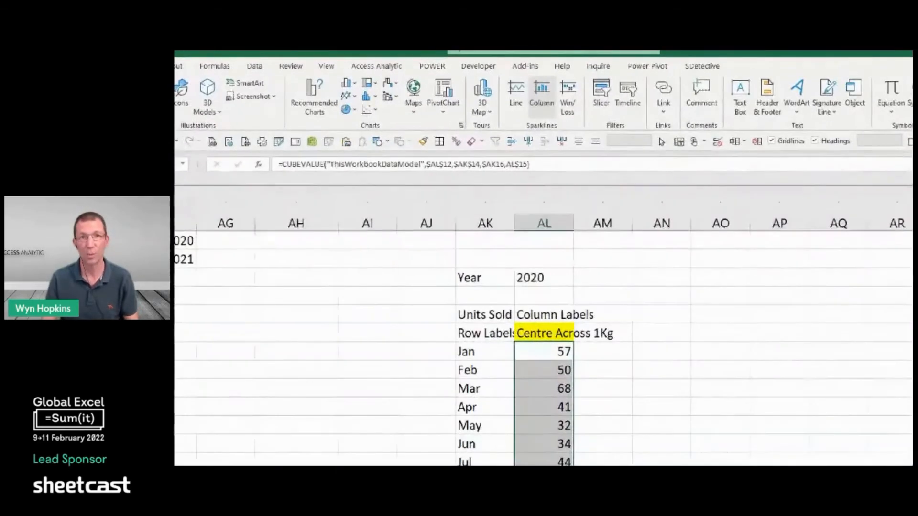
left_click(537, 93)
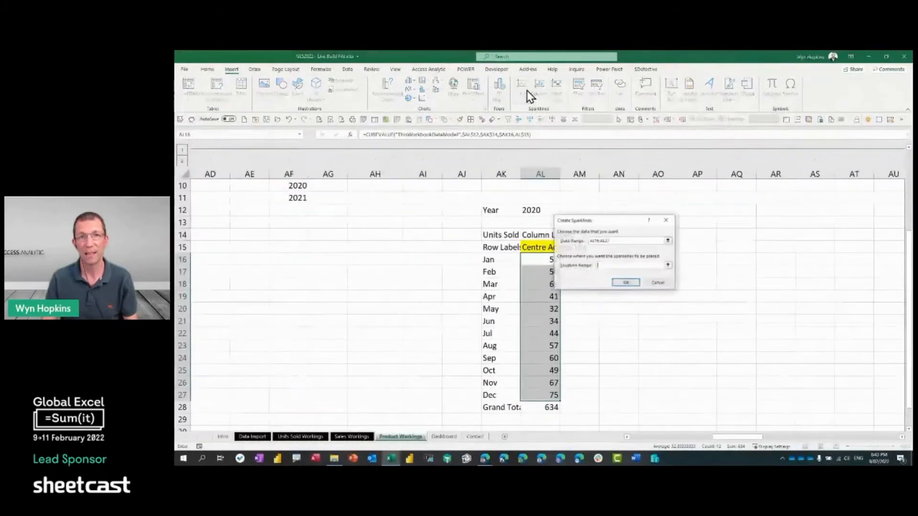
left_click(668, 267)
left_click_drag(747, 437, 804, 434)
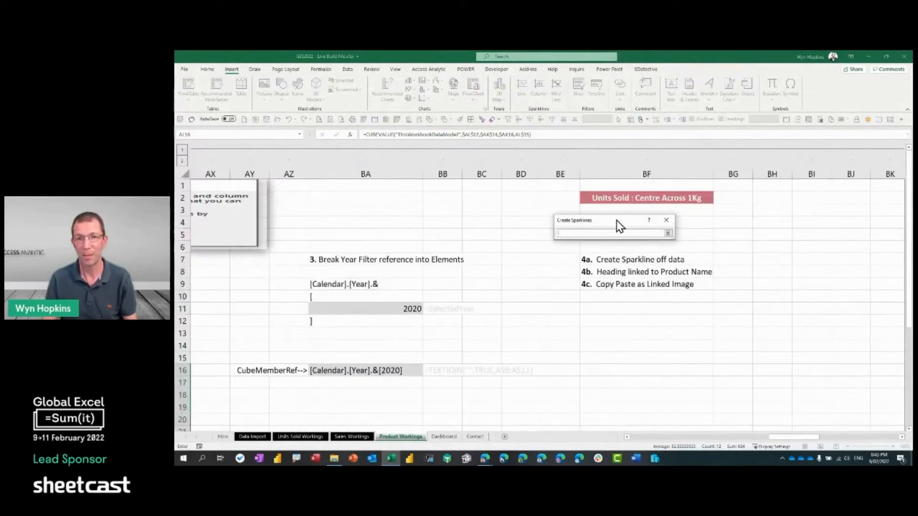
left_click_drag(616, 223, 762, 231)
left_click(631, 210)
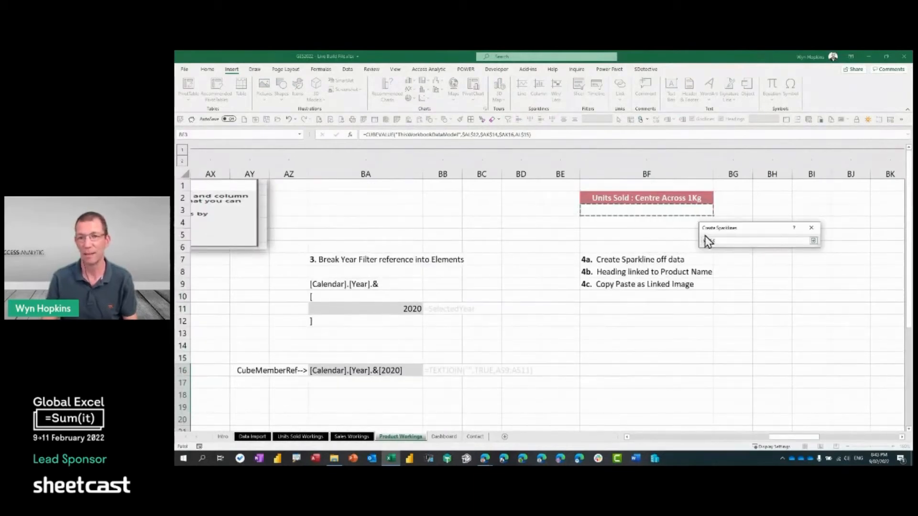
key("Return")
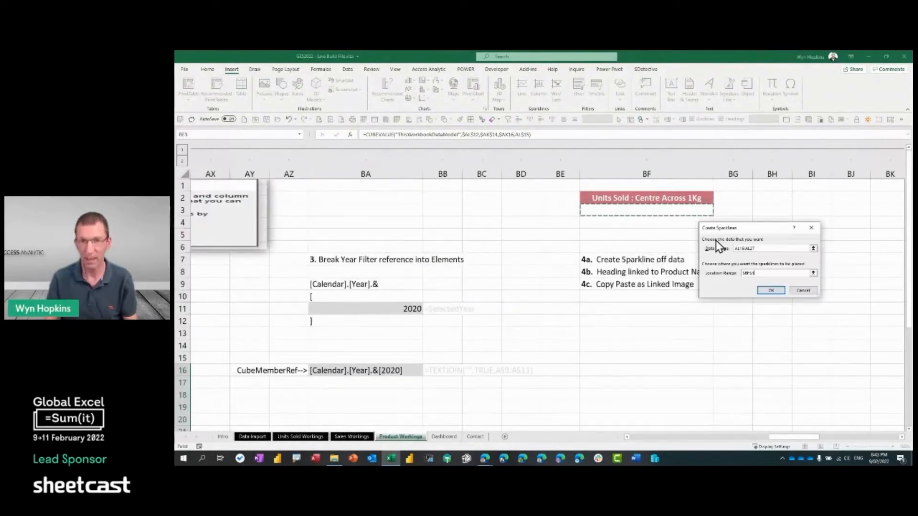
left_click(771, 291)
Make row 3 taller for the sparkline and mark its high and low points.
left_click_drag(178, 218, 180, 245)
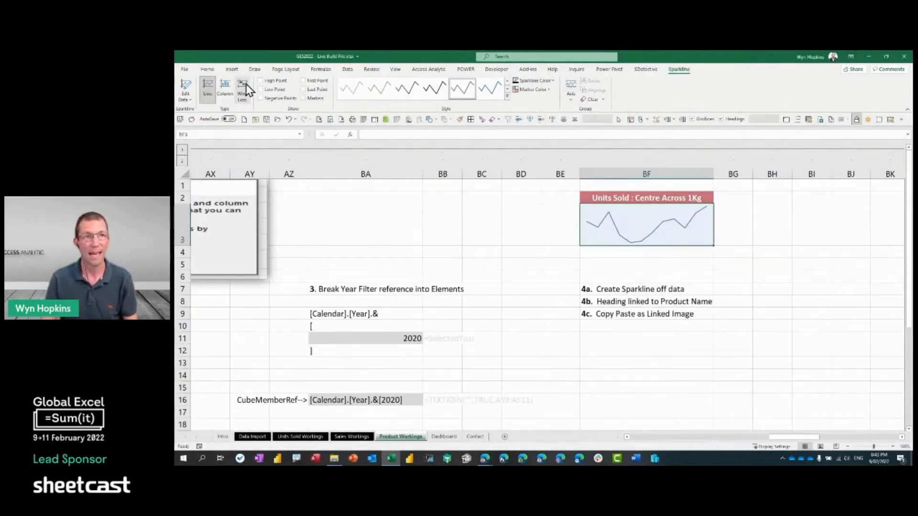
left_click(671, 285)
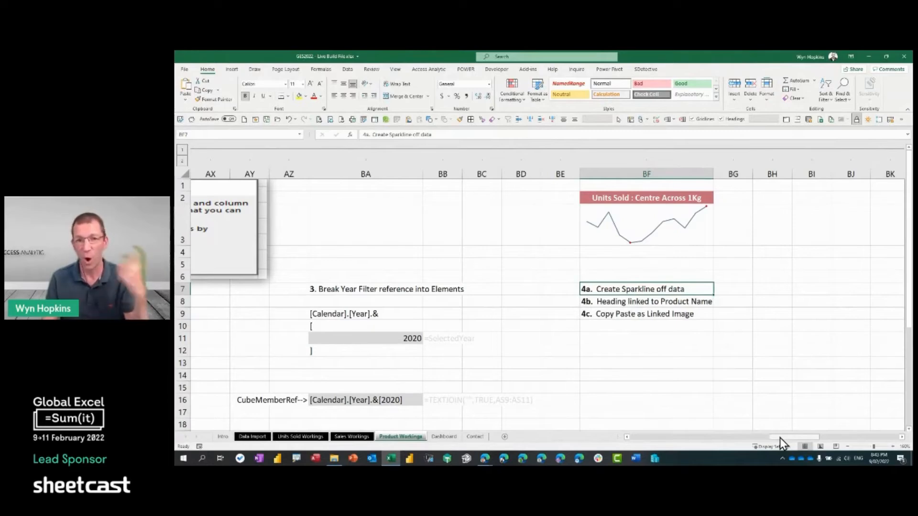
Move the SelectedProduct drop-down from G8 on Product Workings to X5 on the Dashboard sheet, widening column X to fit.
left_click_drag(780, 438, 658, 431)
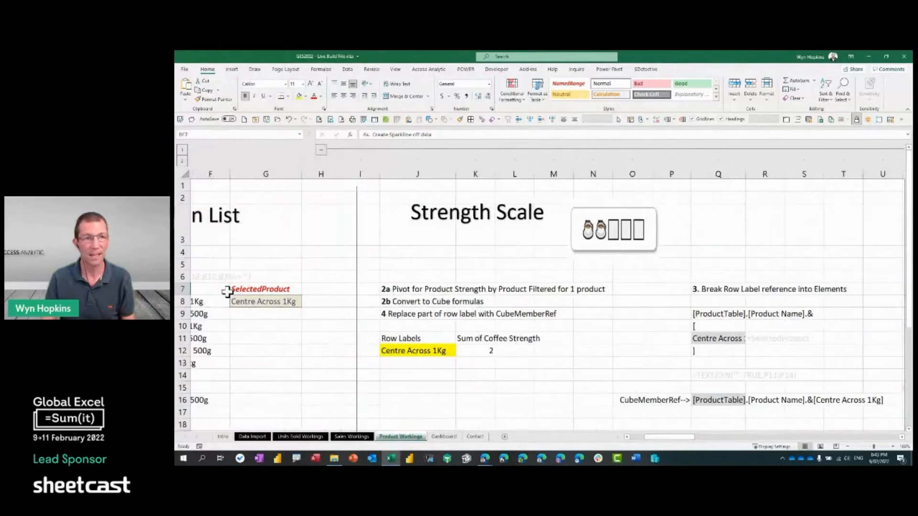
left_click(261, 302)
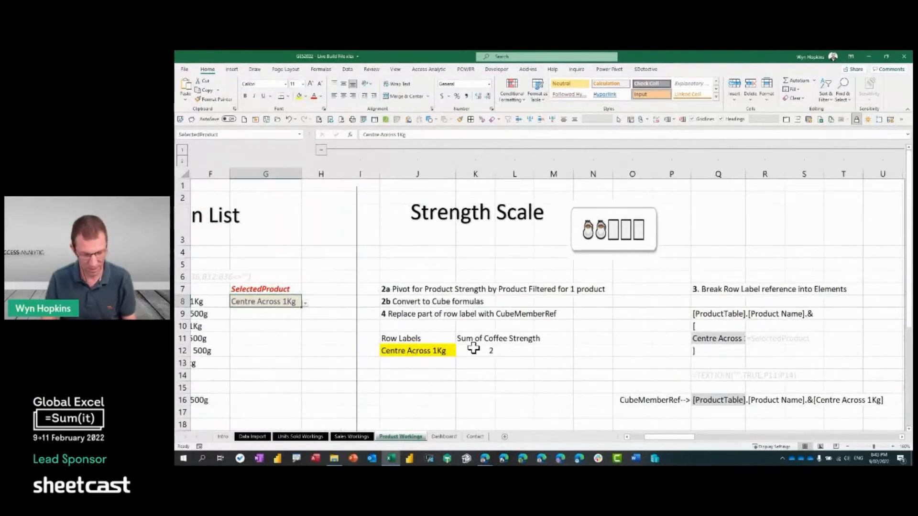
key("ctrl+x")
left_click(444, 436)
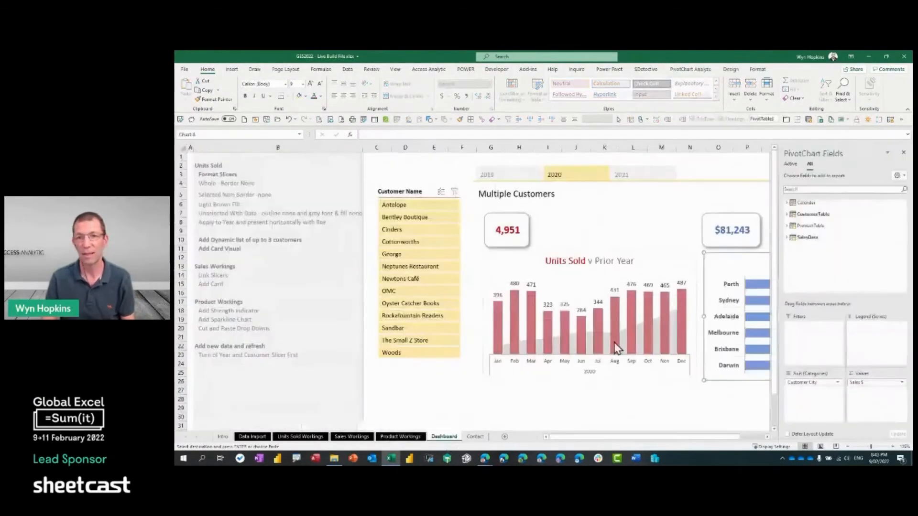
left_click_drag(711, 437, 724, 437)
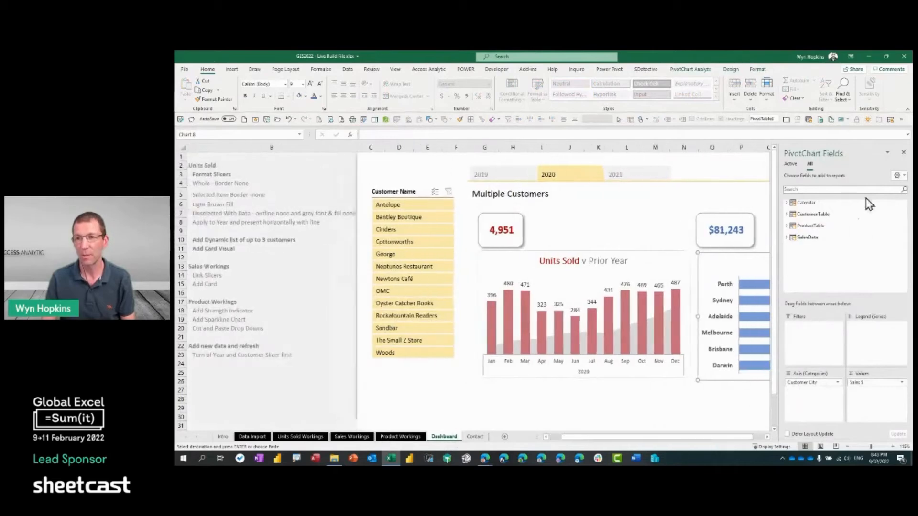
left_click(903, 153)
scroll(755, 253, "right", 4)
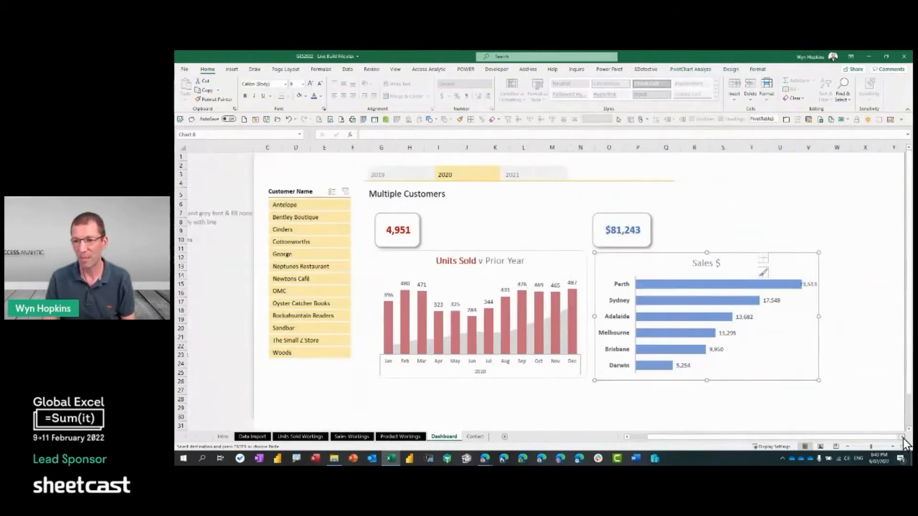
left_click(714, 199)
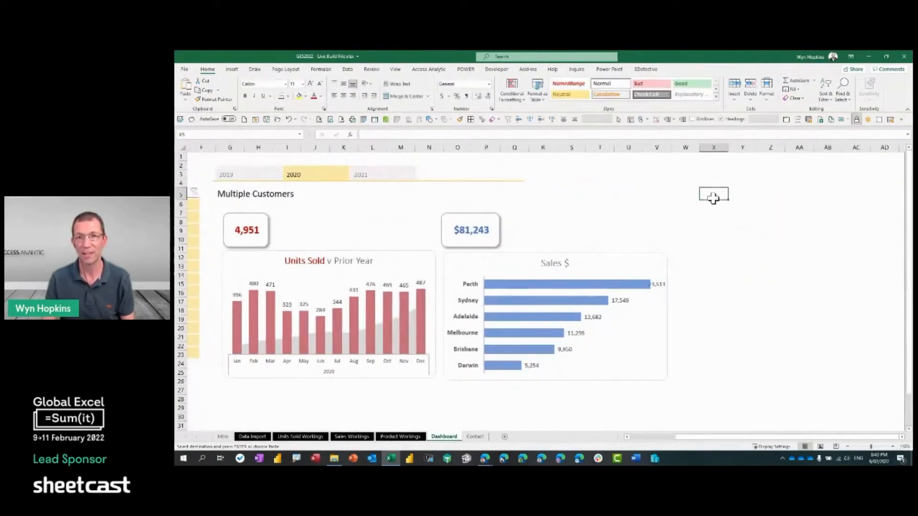
left_click_drag(728, 147, 796, 149)
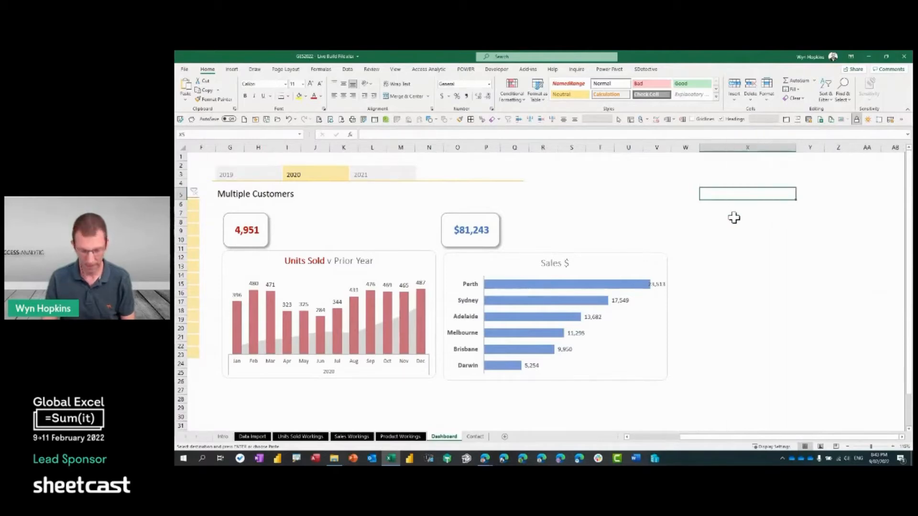
key("Return")
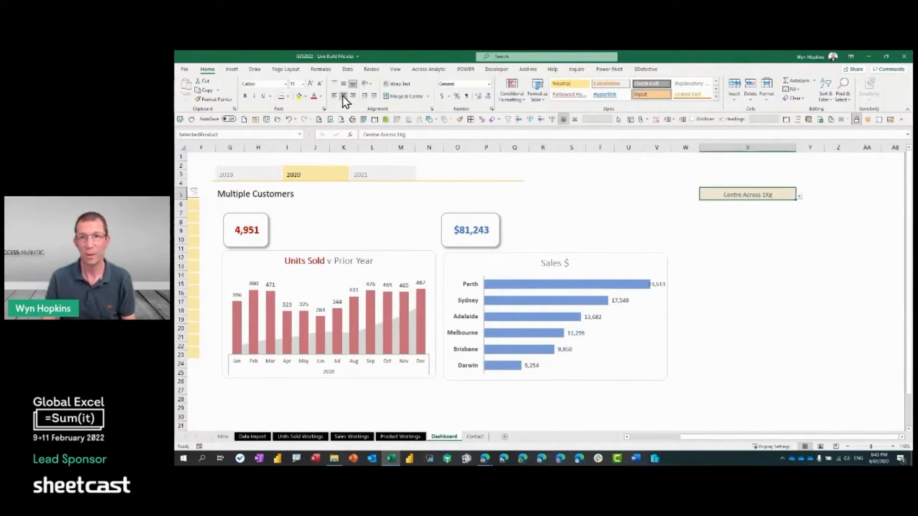
Move the StrengthRating shape with the cup icons from Product Workings to the Dashboard, just below the product drop-down.
left_click(417, 438)
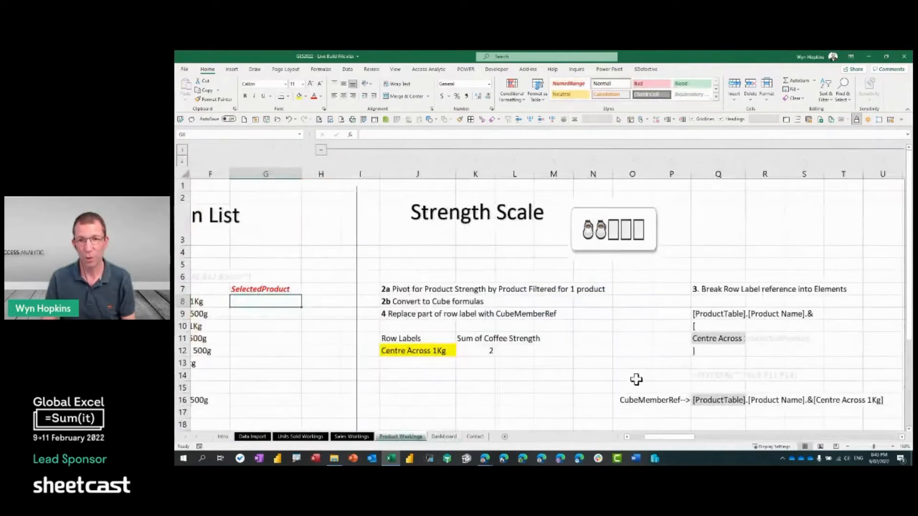
left_click_drag(670, 438, 706, 438)
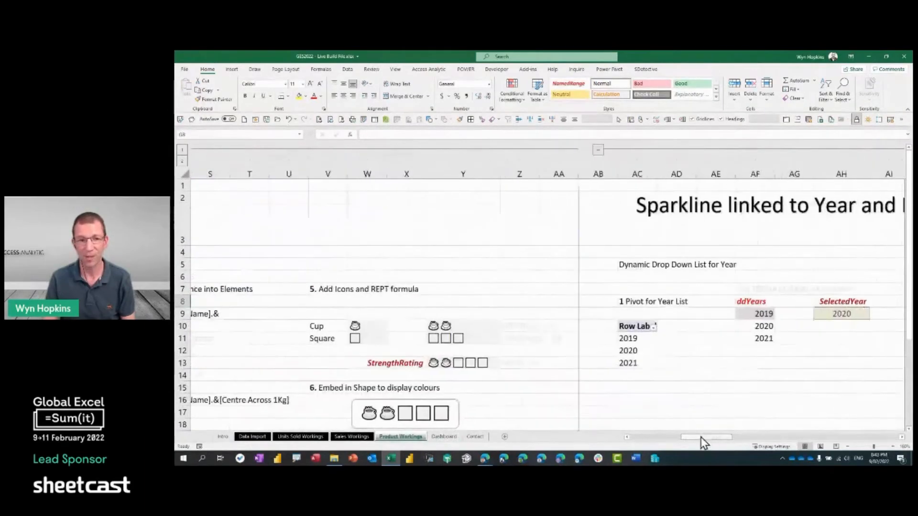
left_click(457, 412)
key("Delete")
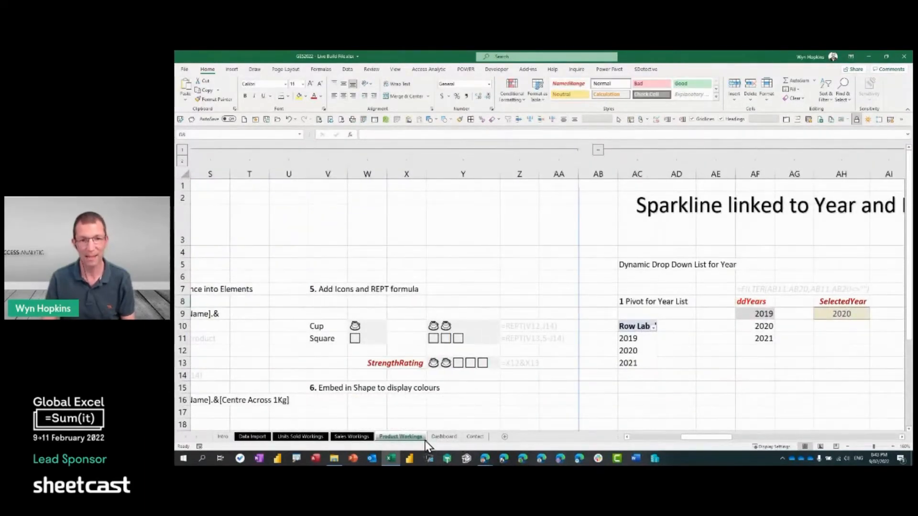
left_click(434, 438)
left_click(710, 219)
key("ctrl+v")
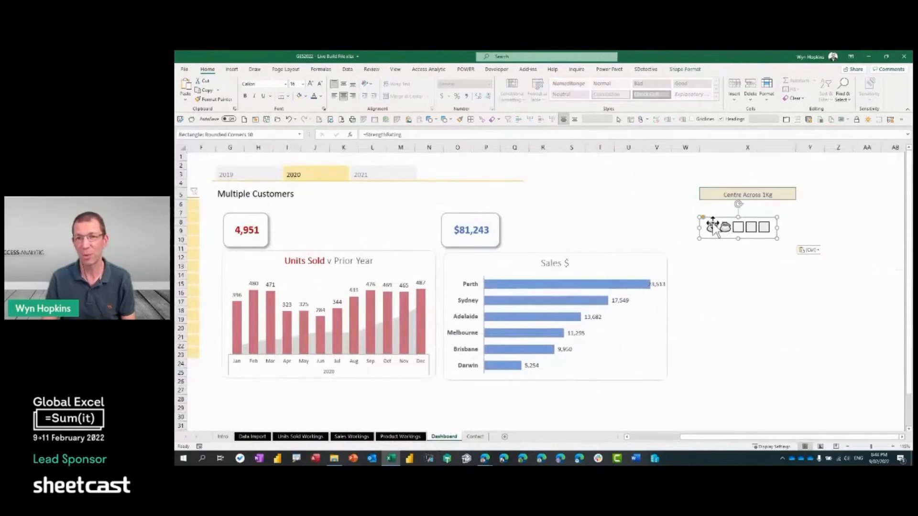
Move the SelectedYear drop-down from AH9 on Product Workings to X12 on the Dashboard, below the strength scale.
left_click(401, 436)
left_click(833, 314)
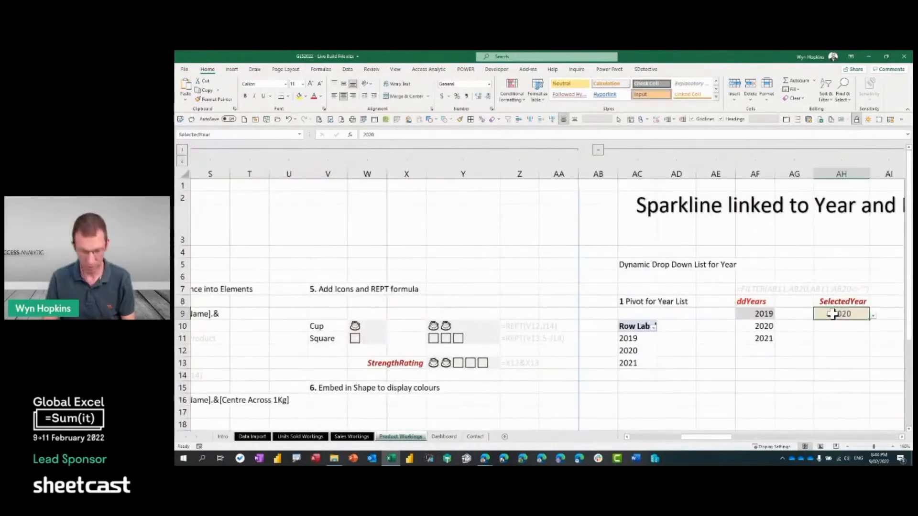
key("ctrl+c")
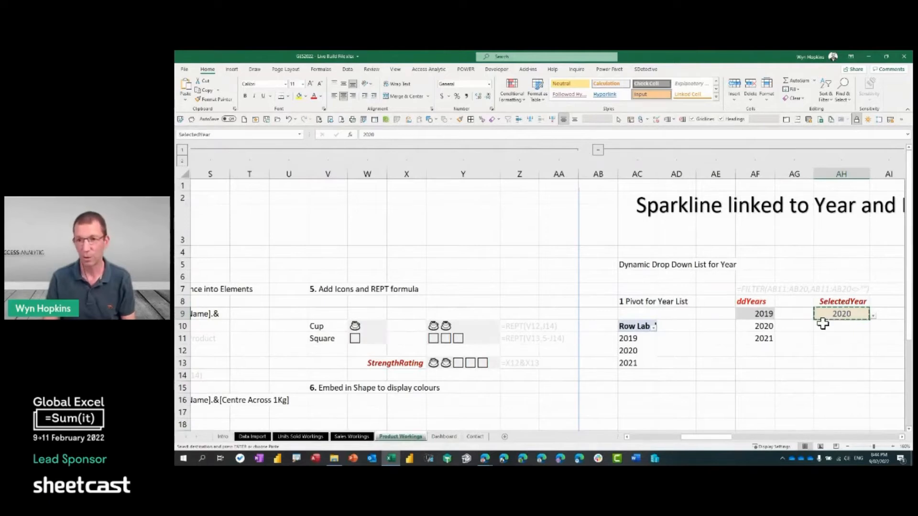
left_click(444, 437)
left_click(750, 257)
key("Return")
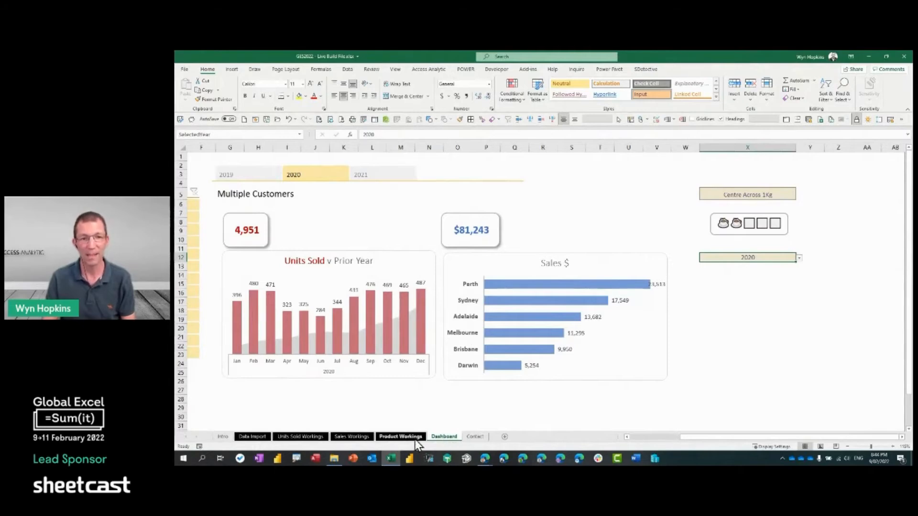
Copy the heading and sparkline in BF2:BF3 of Product Workings and paste them as a linked picture at X14 on the Dashboard.
left_click(400, 437)
left_click_drag(709, 440, 808, 440)
left_click_drag(549, 198, 554, 220)
key("ctrl+c")
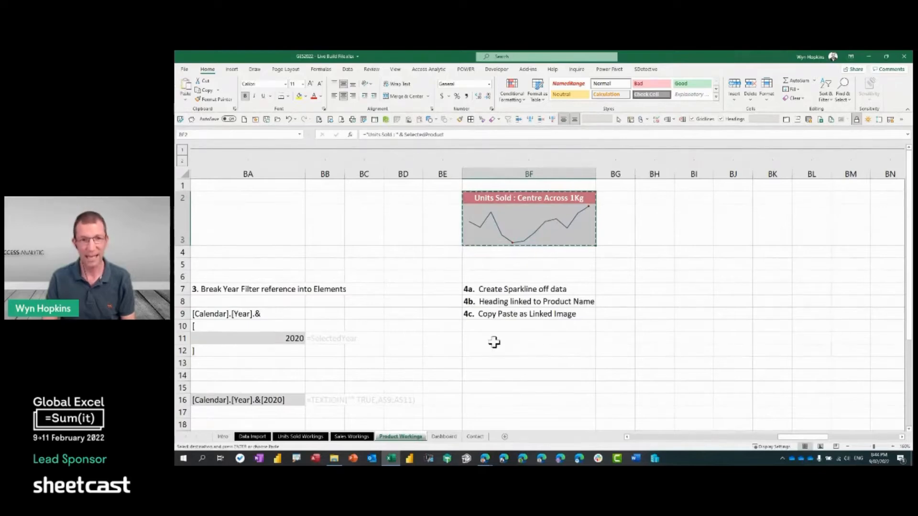
left_click(444, 437)
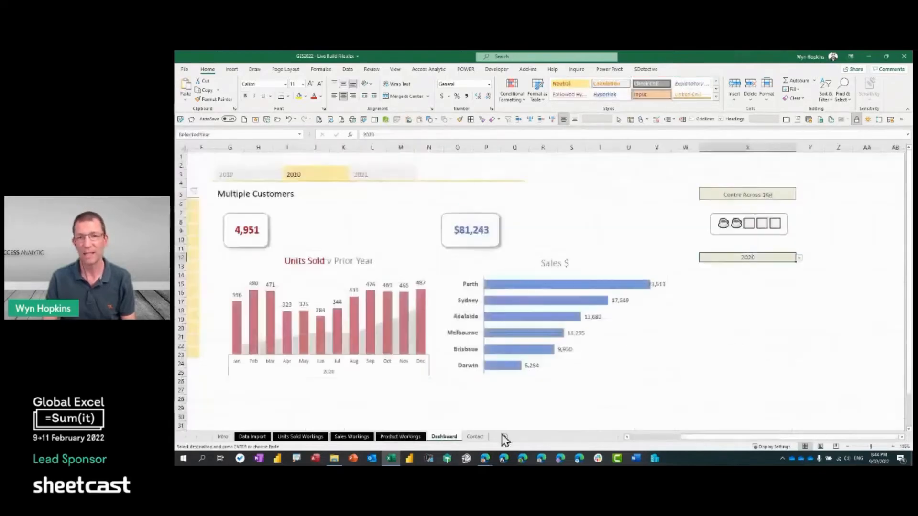
right_click(725, 277)
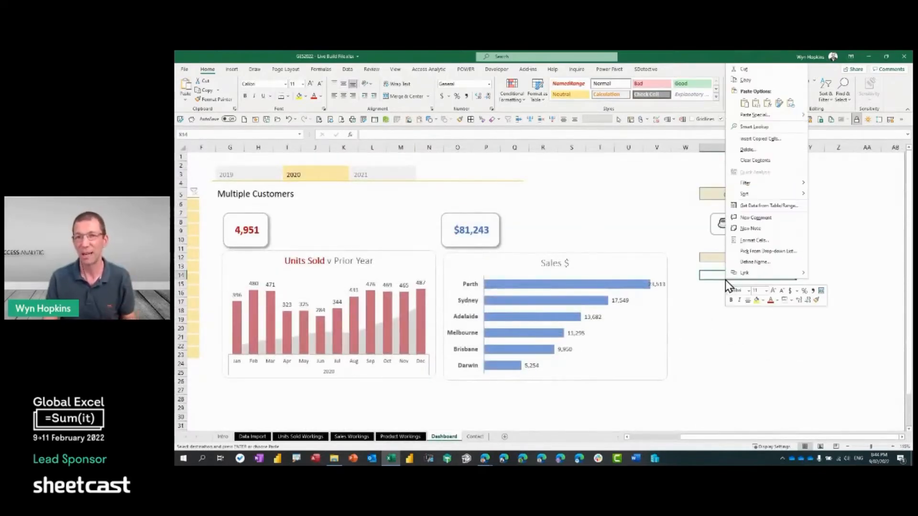
mouse_move(792, 119)
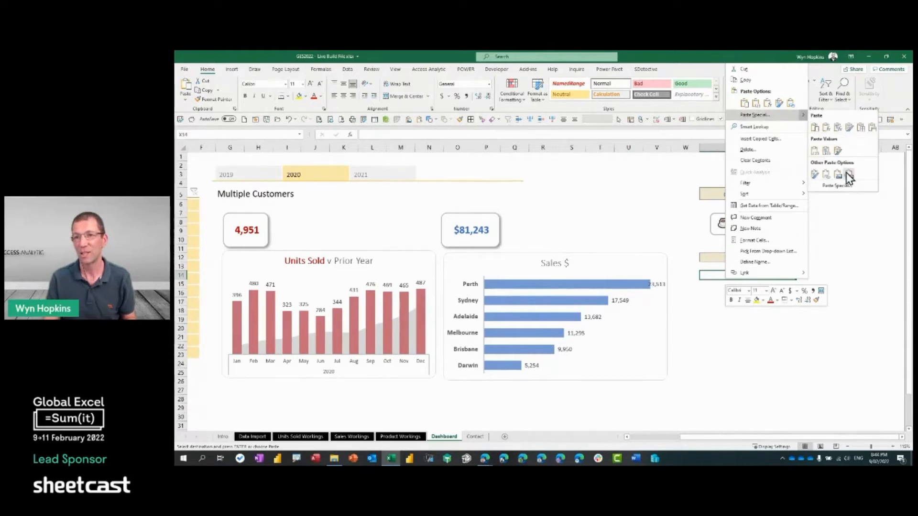
left_click(848, 175)
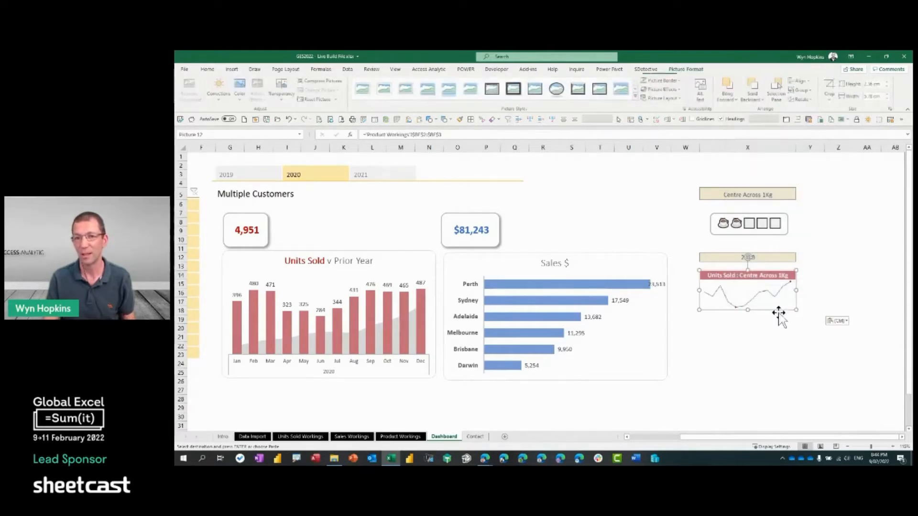
key("Escape")
Choose M-agic Beans 1Kg in the Dashboard's product drop-down and 2019 in its year drop-down.
left_click(750, 194)
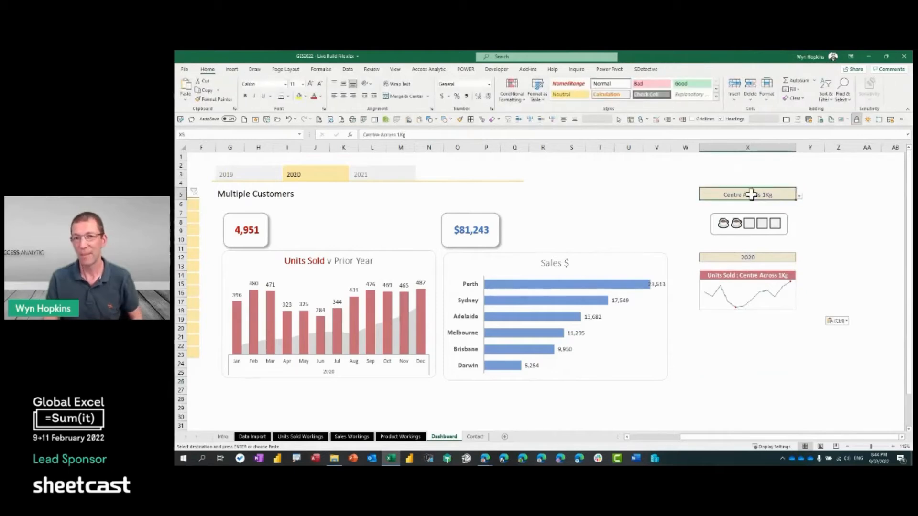
left_click(799, 196)
left_click(769, 216)
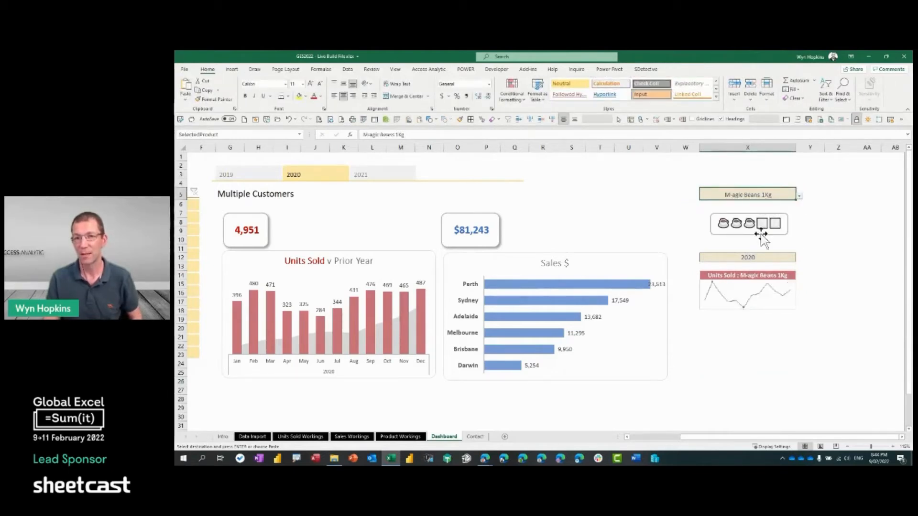
left_click(754, 259)
left_click(799, 257)
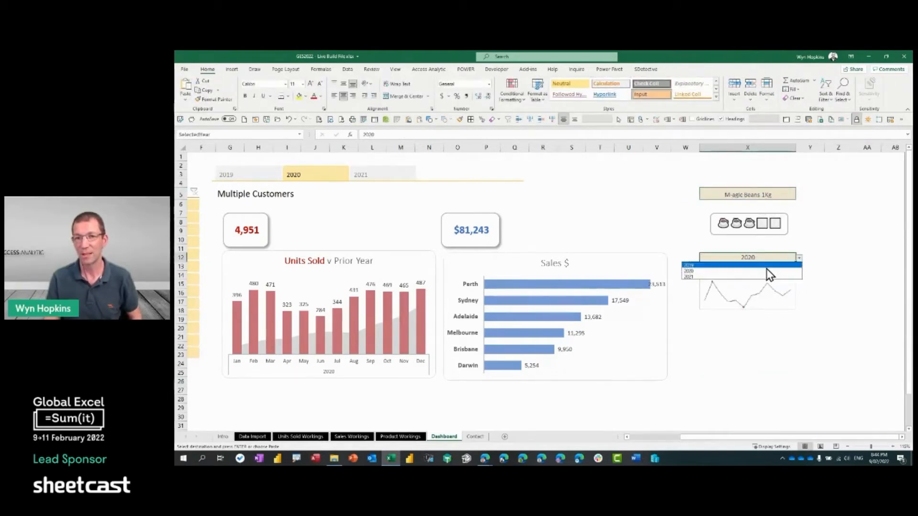
left_click(767, 268)
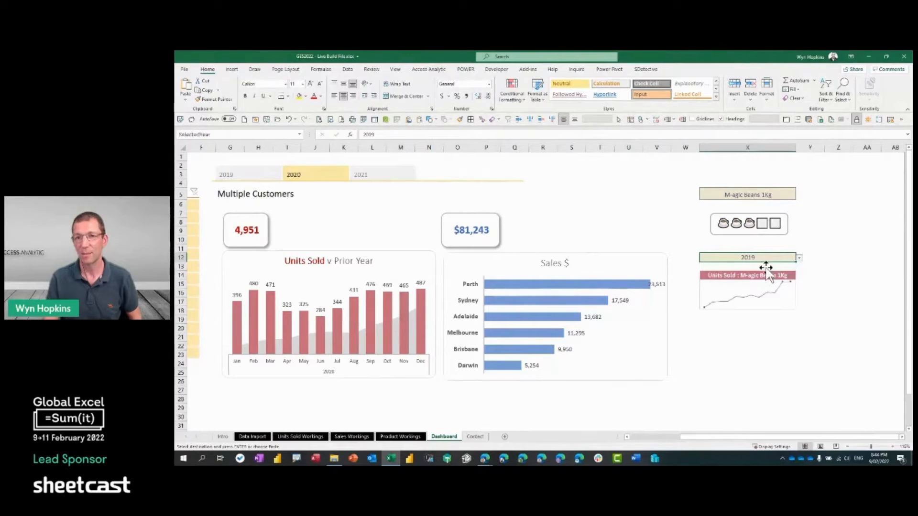
Take the selection off the product card, bring the whole dashboard into view and save the workbook.
left_click(770, 328)
mouse_move(770, 439)
left_mouse_down()
mouse_move(729, 447)
mouse_move(760, 447)
left_mouse_up()
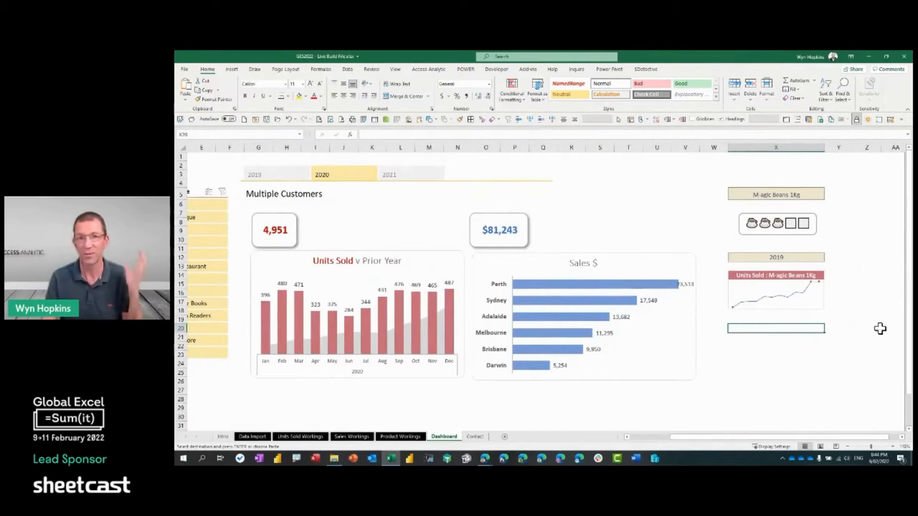
left_click_drag(739, 440, 708, 440)
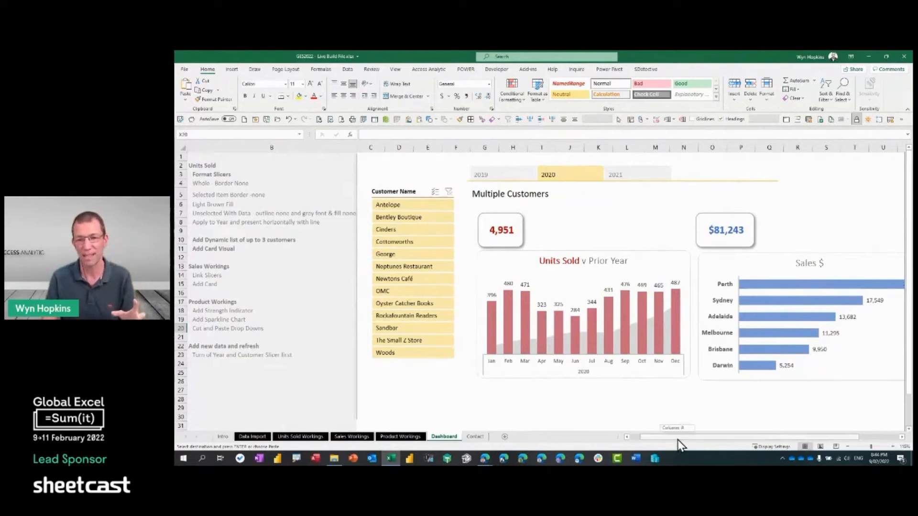
left_click_drag(678, 439, 689, 441)
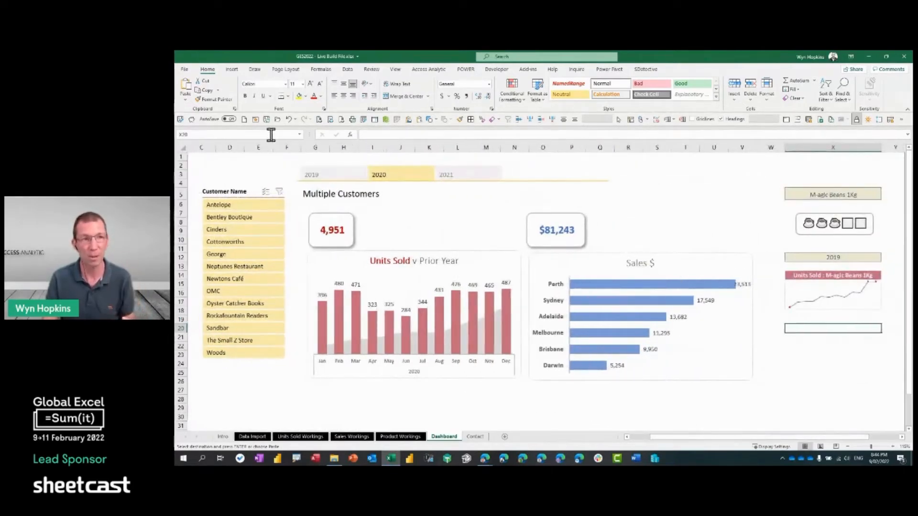
left_click(267, 119)
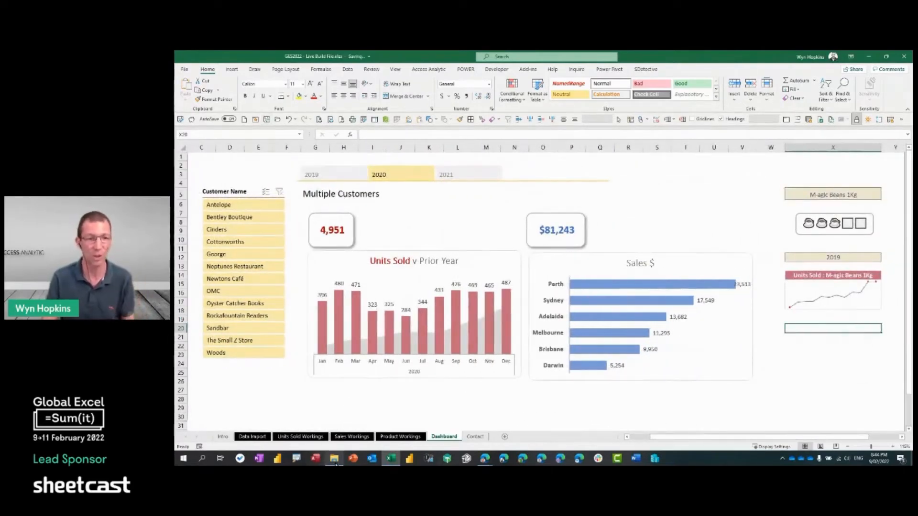
Switch to the DataSources folder in File Explorer and rename Coffee Sales Data.xlsx as Coffee Sales Data OLD.xlsx.
mouse_move(335, 465)
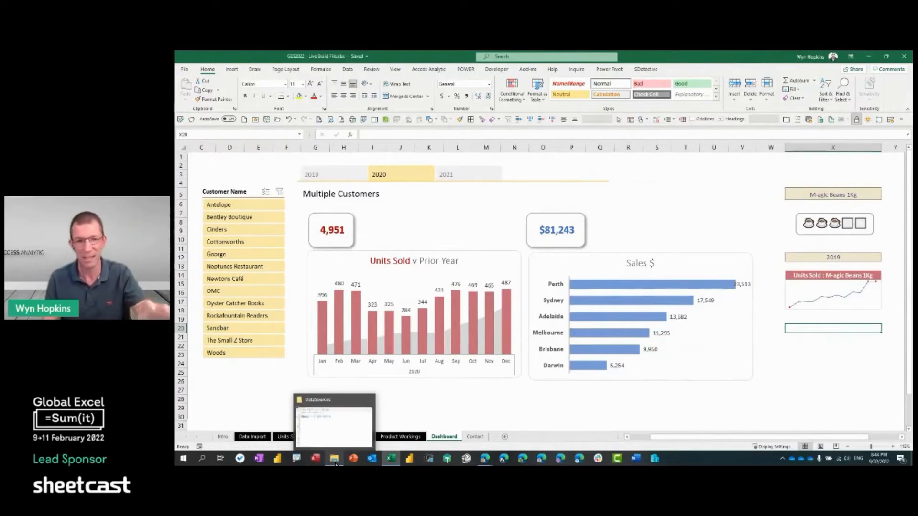
left_click(335, 461)
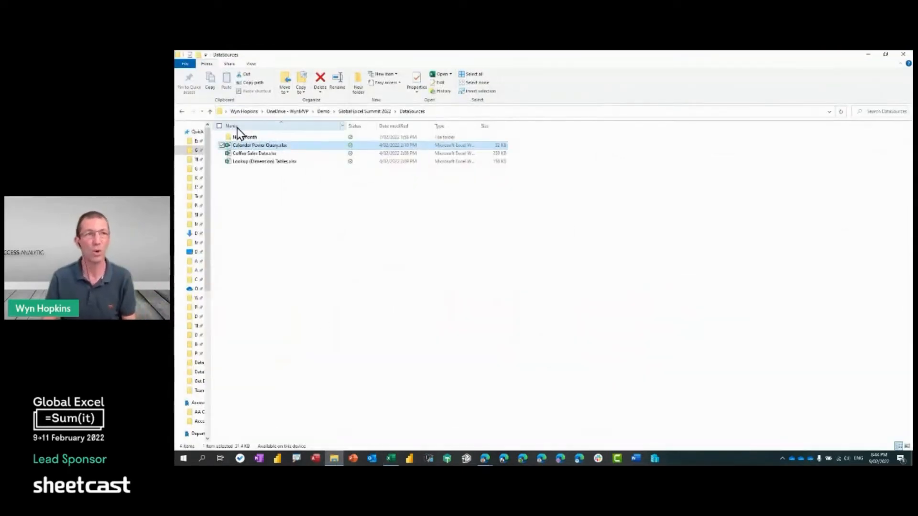
left_click(245, 154)
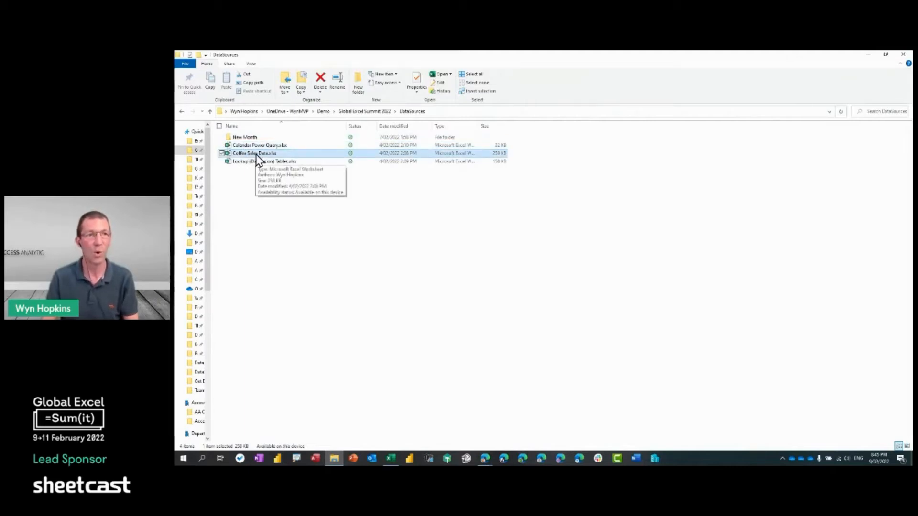
key("F2")
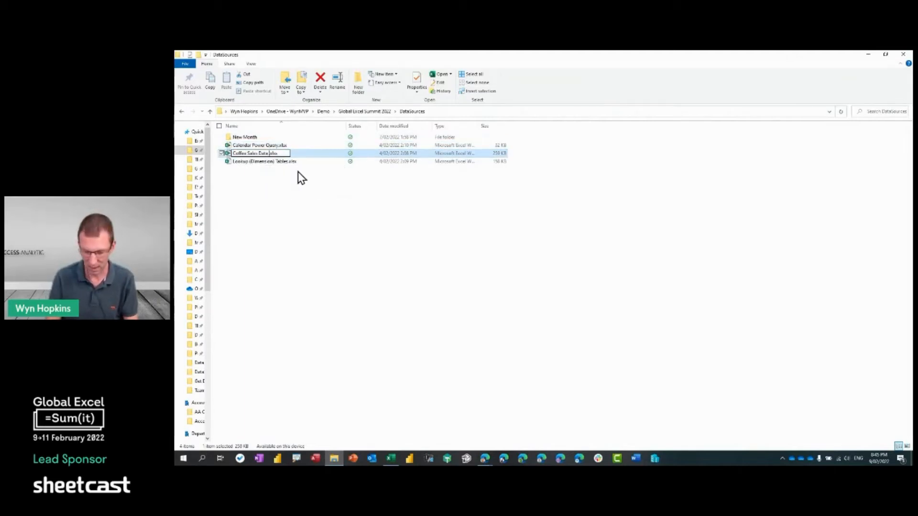
type("OLD")
key("Return")
Copy Coffee Sales Data.xlsx from the New Month folder into the DataSources folder.
double_click(262, 138)
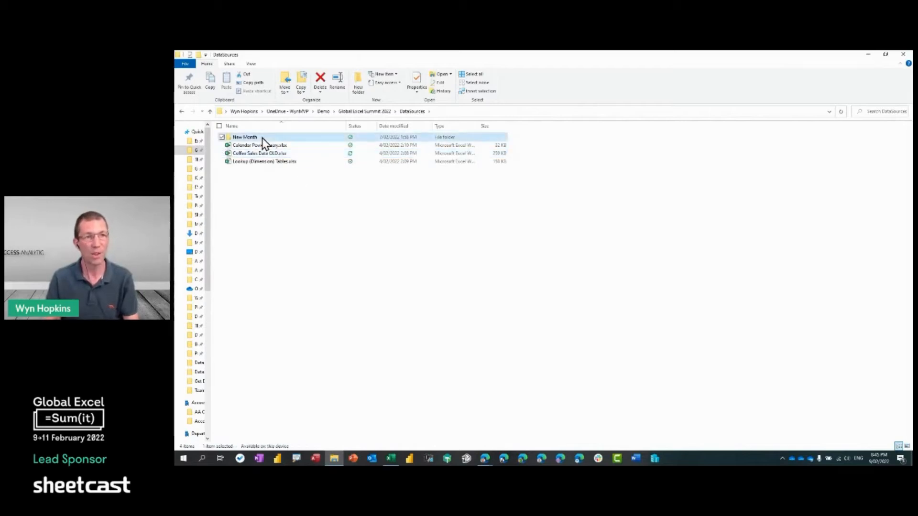
left_click(262, 138)
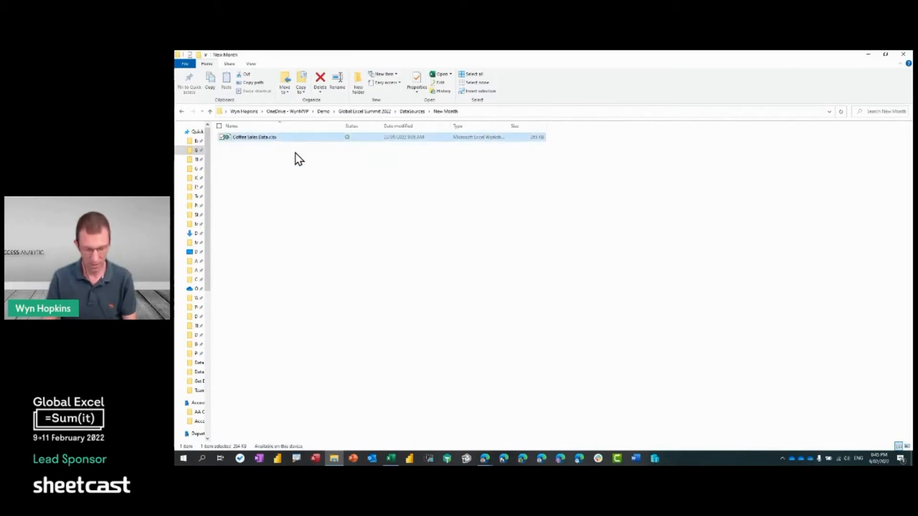
left_click(411, 111)
key("ctrl+v")
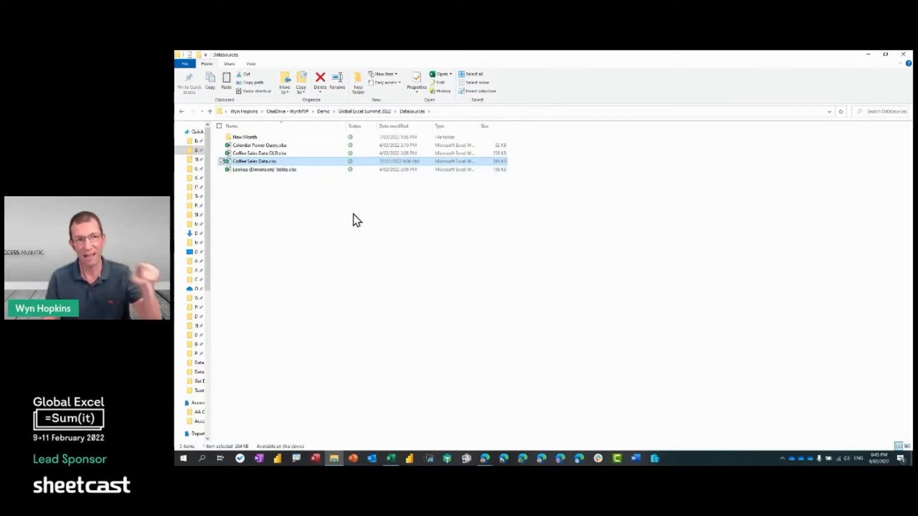
Switch back to Excel, filter the Dashboard to 2021 with the year slicer and refresh all the workbook's data.
left_click(870, 55)
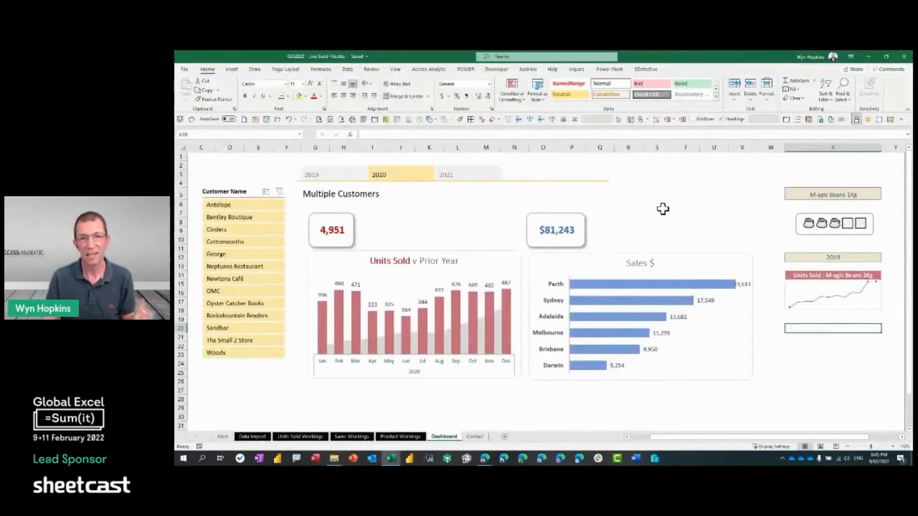
left_click(459, 176)
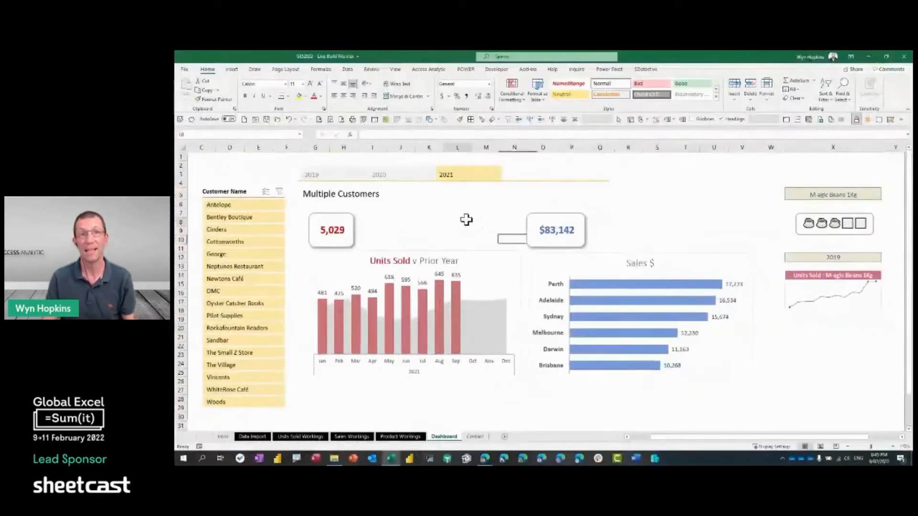
left_click(459, 161)
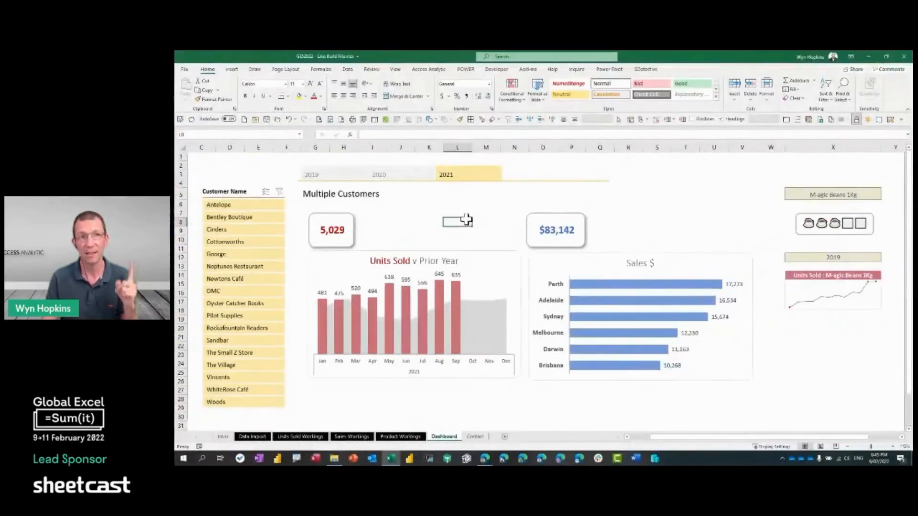
left_click(347, 69)
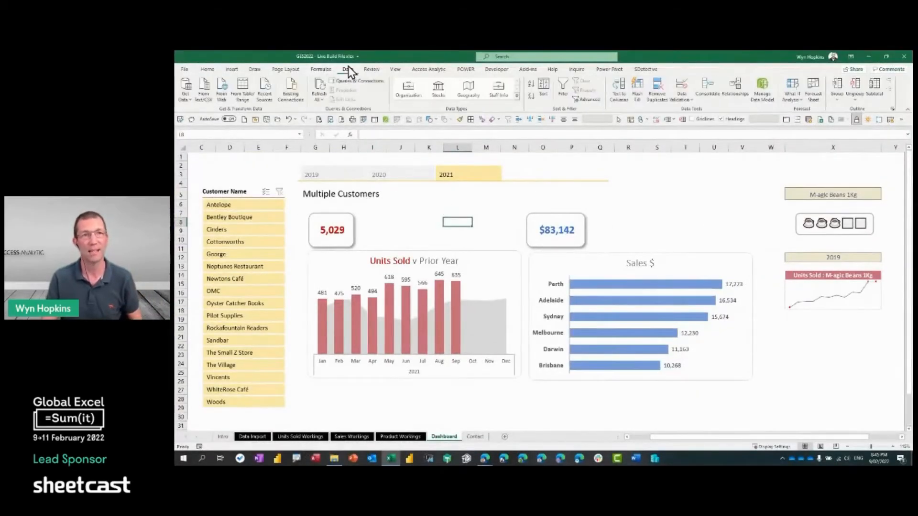
left_click(322, 86)
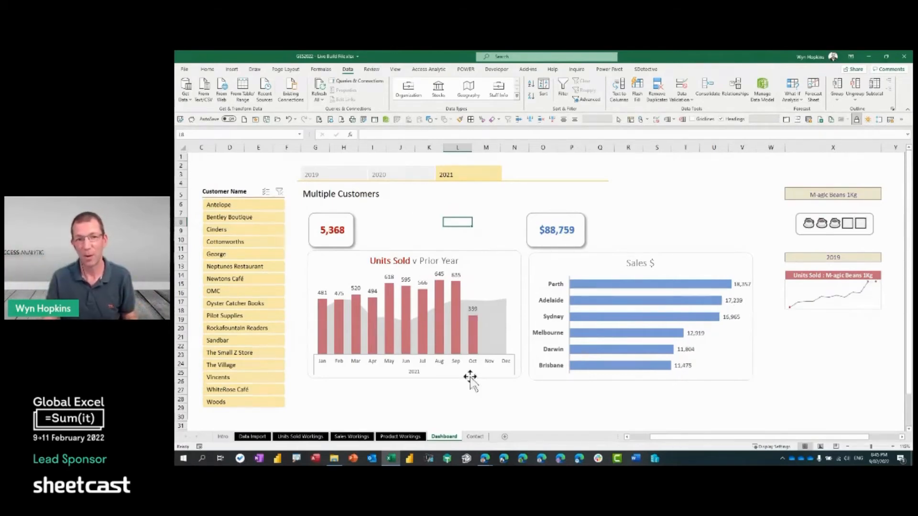
mouse_move(473, 348)
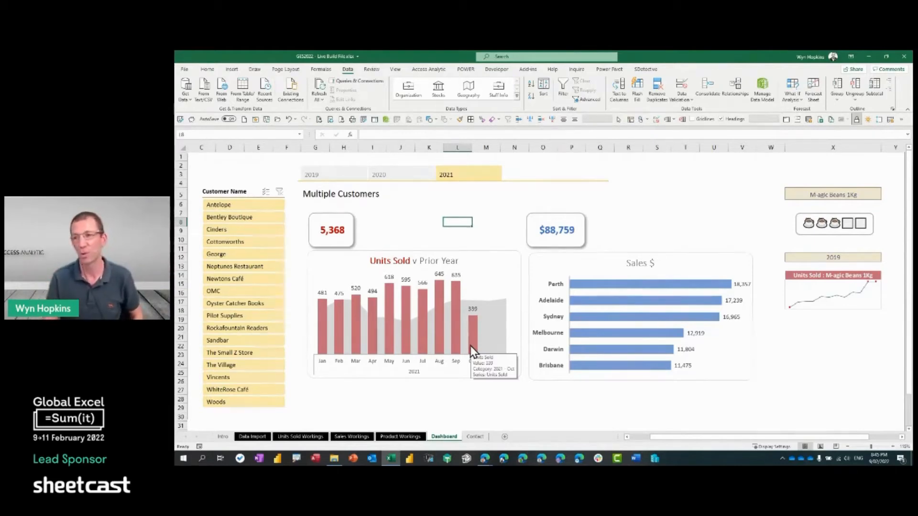
Open the workbook's Contact sheet.
left_click(481, 437)
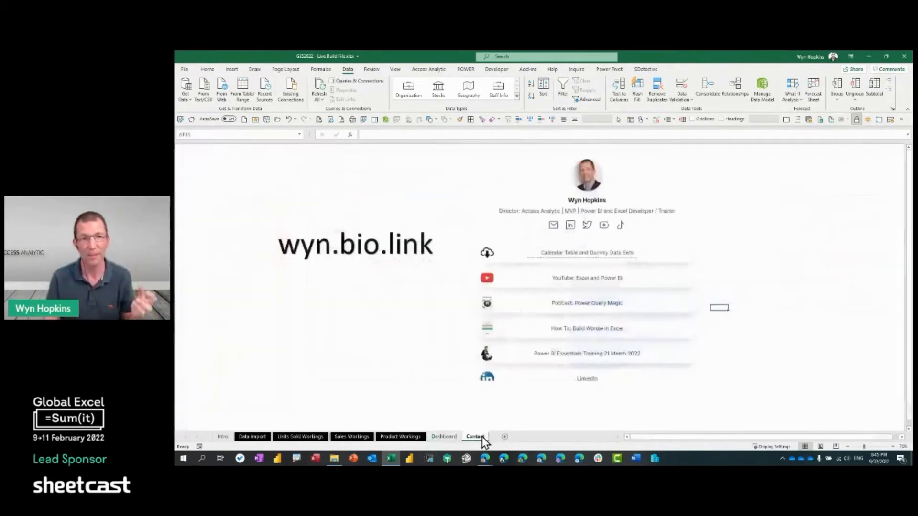